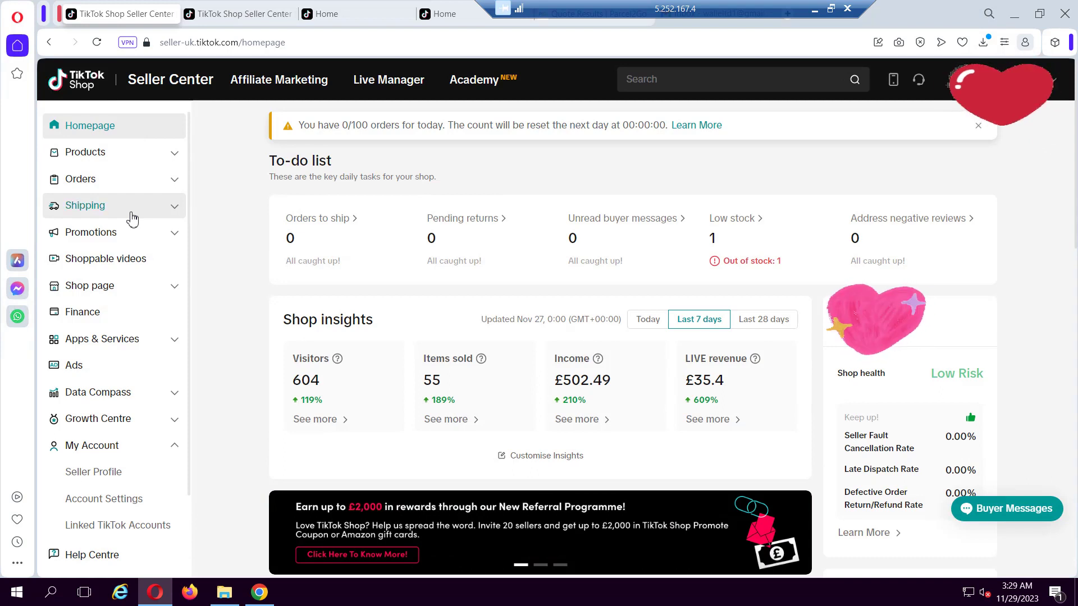
# Step: Start a new shipping template from the Shipping Template page and acknowledge the weight range notice
pyautogui.click(132, 218)
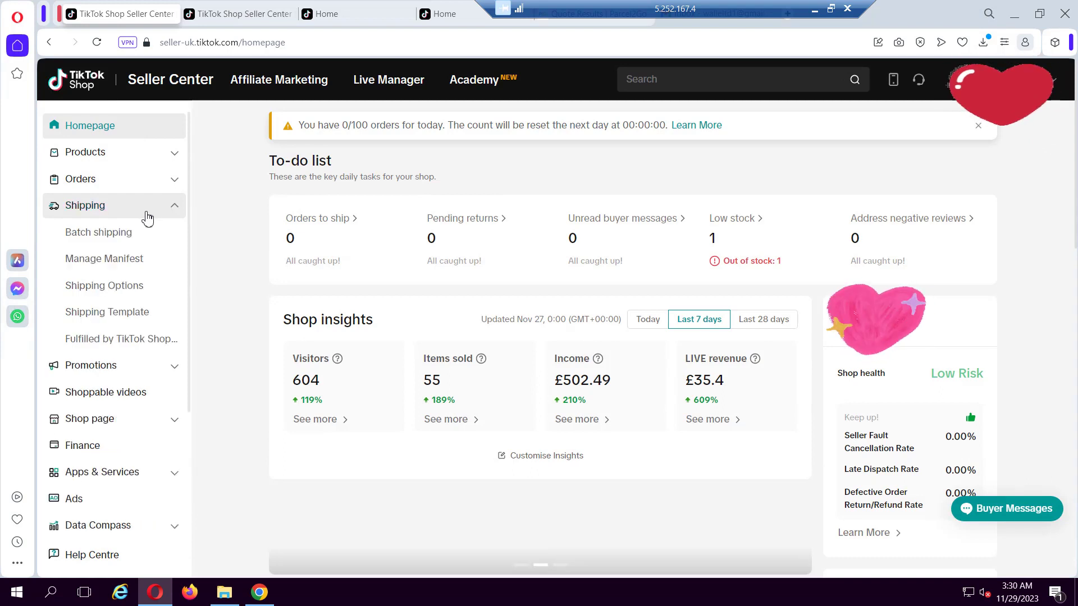
pyautogui.click(96, 315)
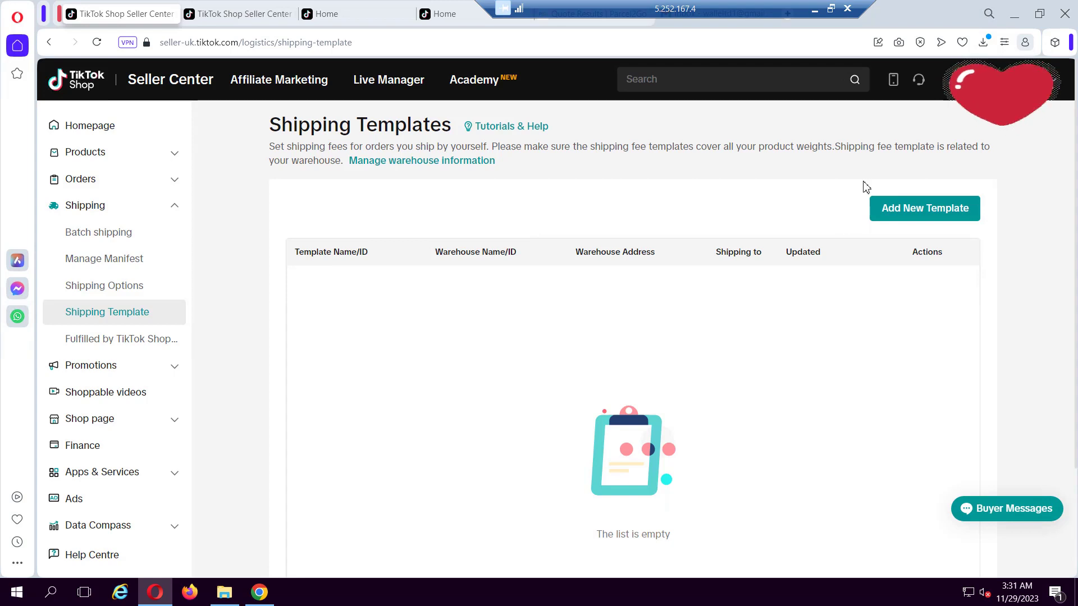
pyautogui.click(923, 215)
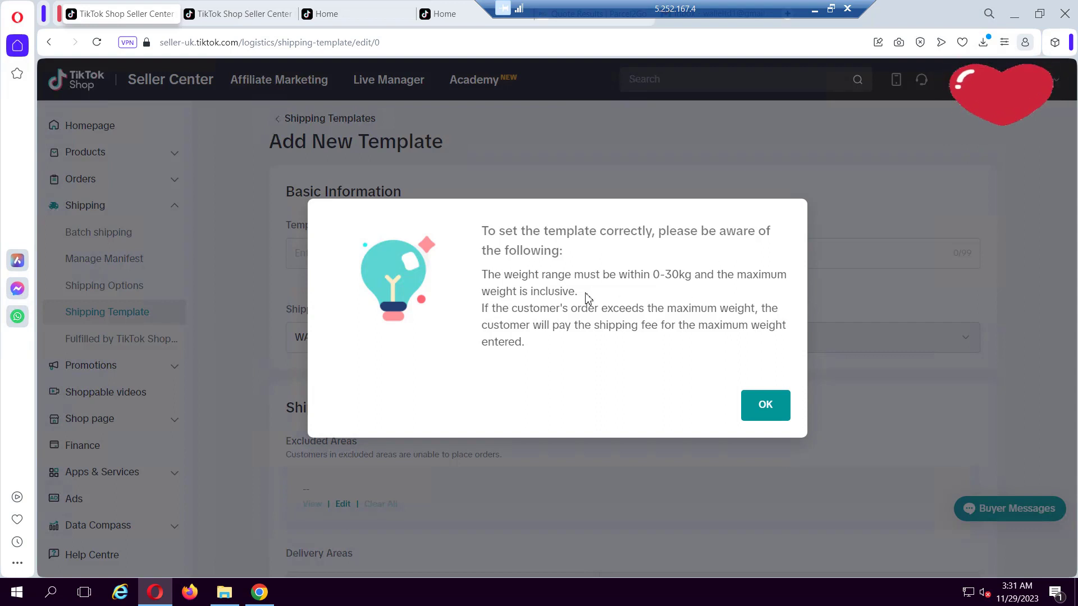
pyautogui.doubleClick(674, 275)
pyautogui.click(638, 287)
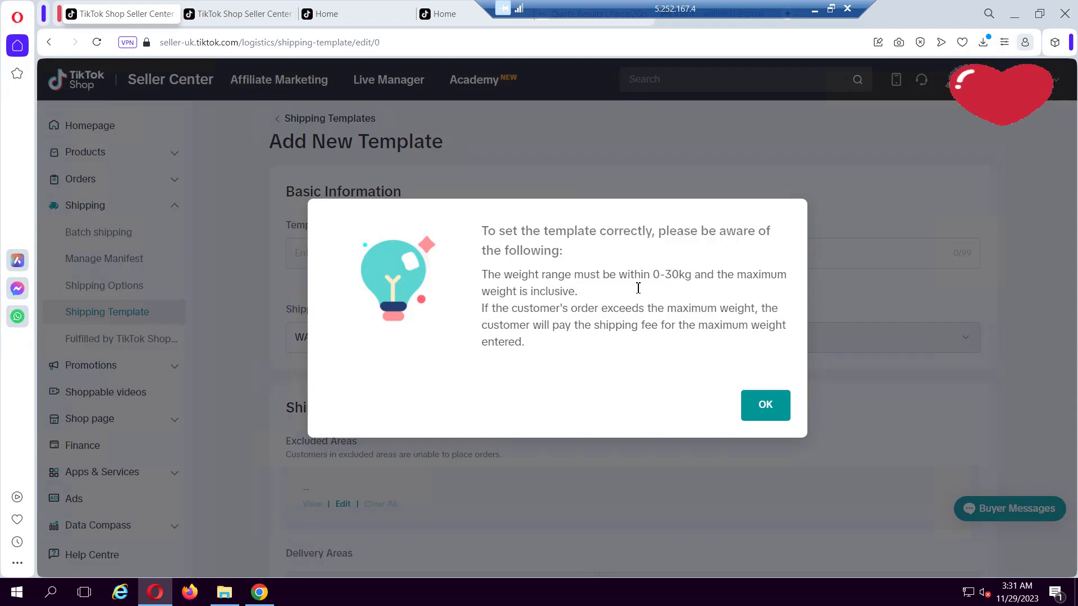
pyautogui.click(764, 406)
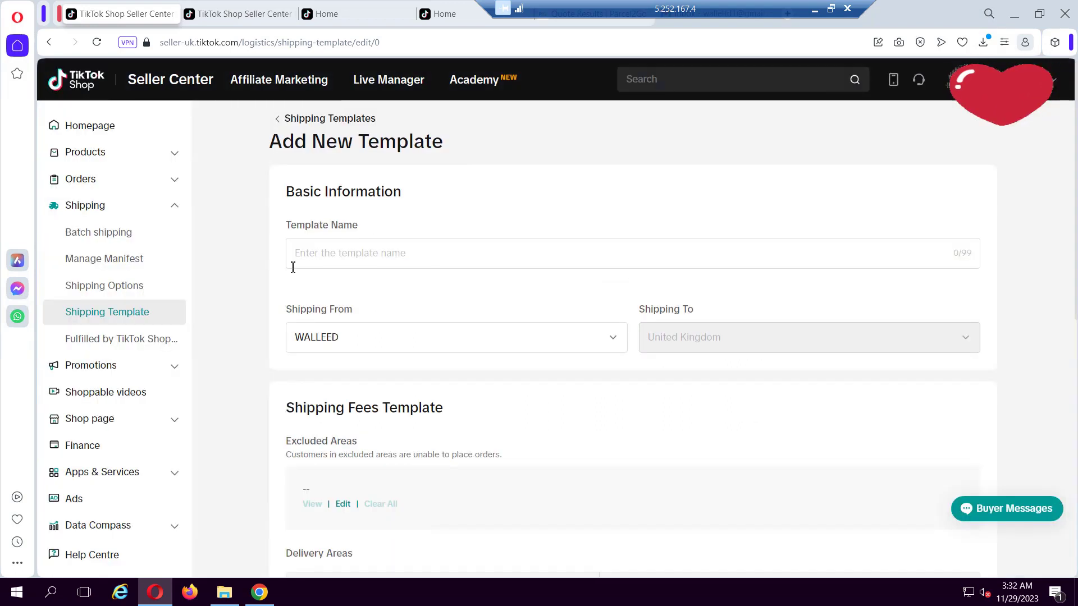
# Step: Enter "Free Shipping Template" as the template name
pyautogui.click(408, 252)
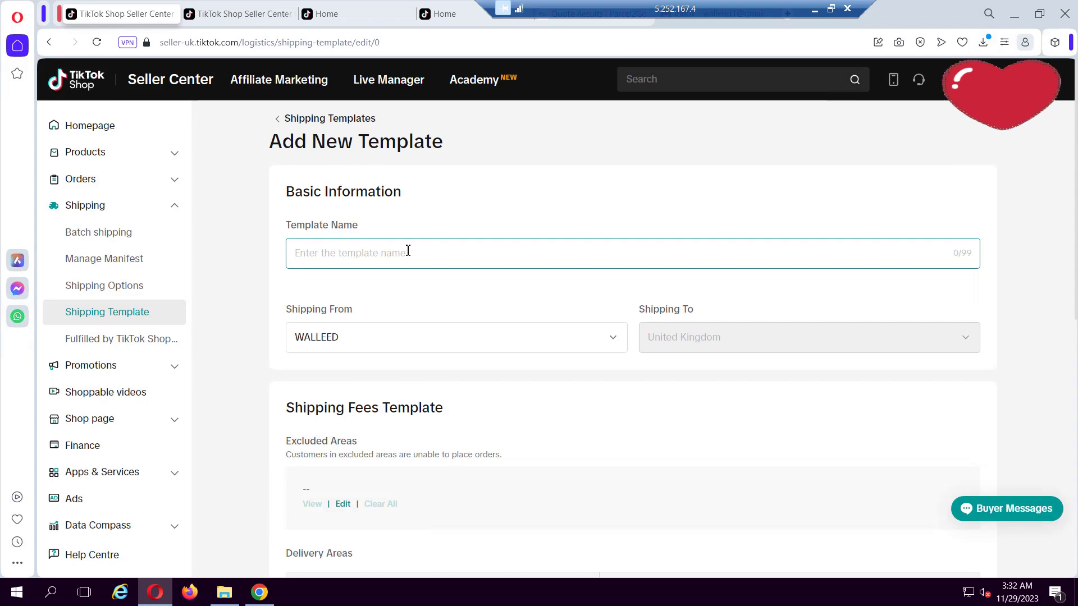
pyautogui.write('Free ')
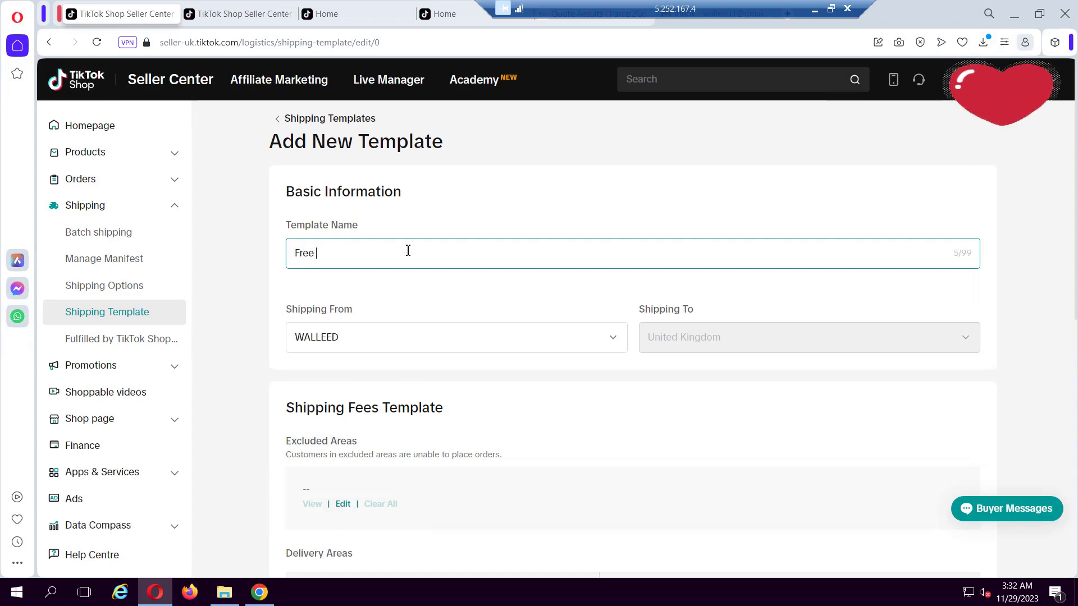
pyautogui.write('Shi')
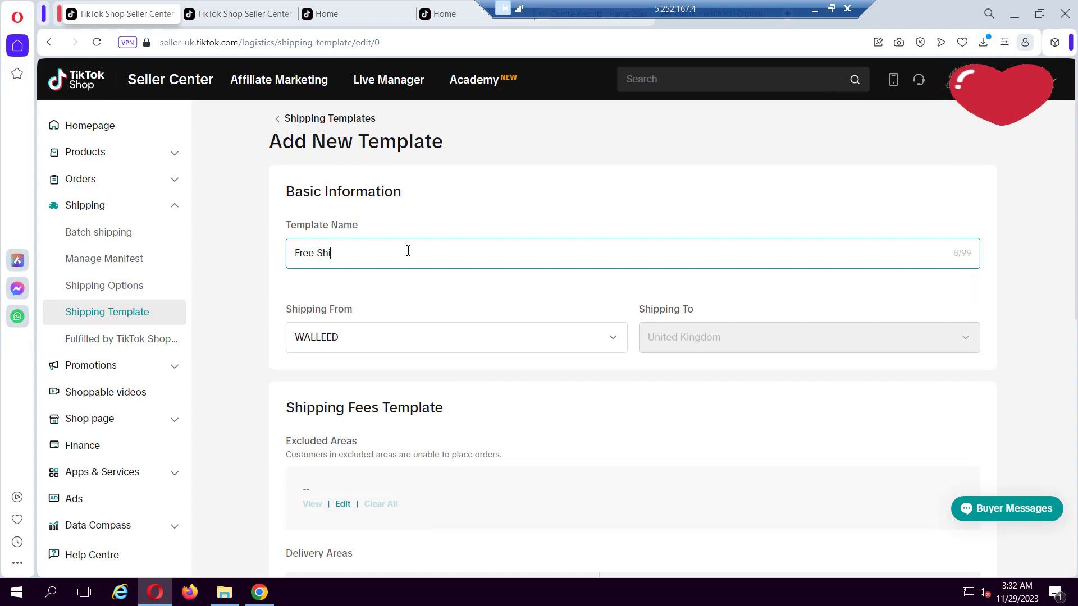
pyautogui.write('pping Template')
# Step: Replace the first word of the template name so it reads "General Shipping Template"
pyautogui.click(318, 254)
pyautogui.press('BackSpace')
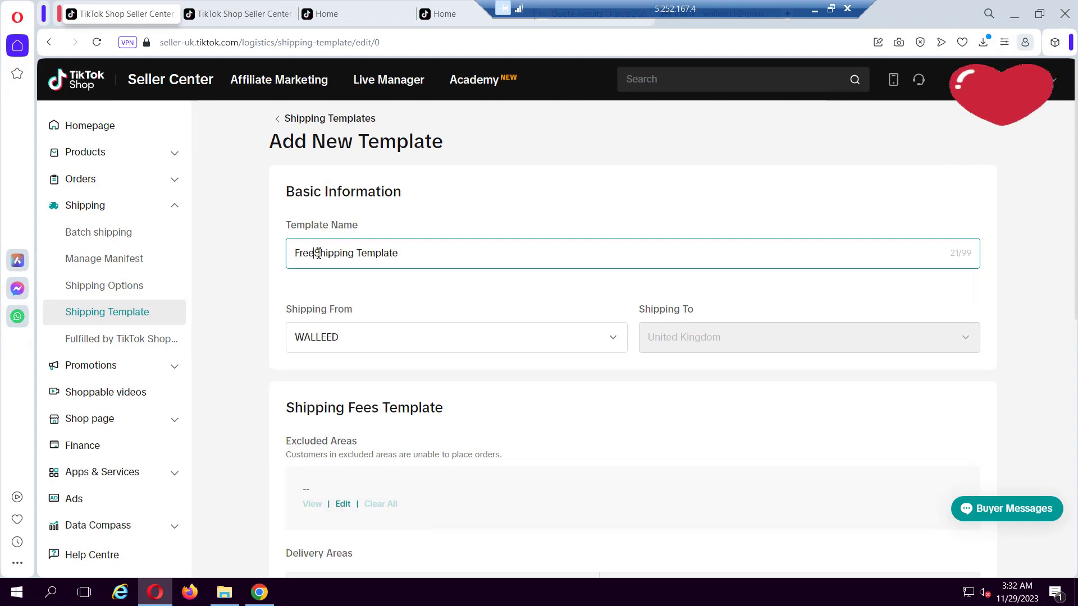
pyautogui.press('BackSpace')
pyautogui.press('BackSpace')
pyautogui.press('BackSpace')
pyautogui.press('BackSpace')
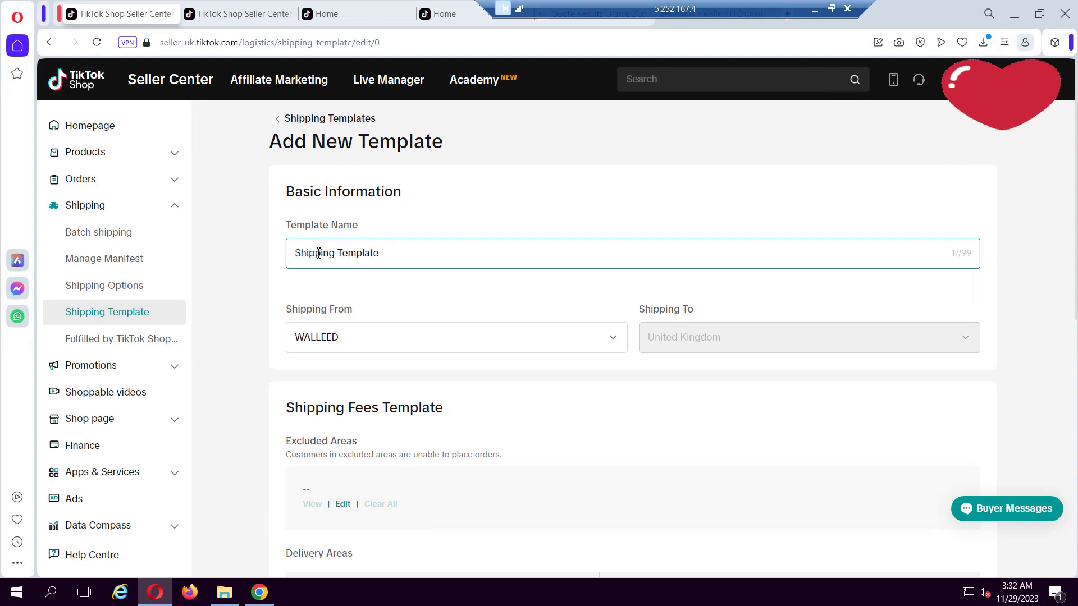
pyautogui.write('General')
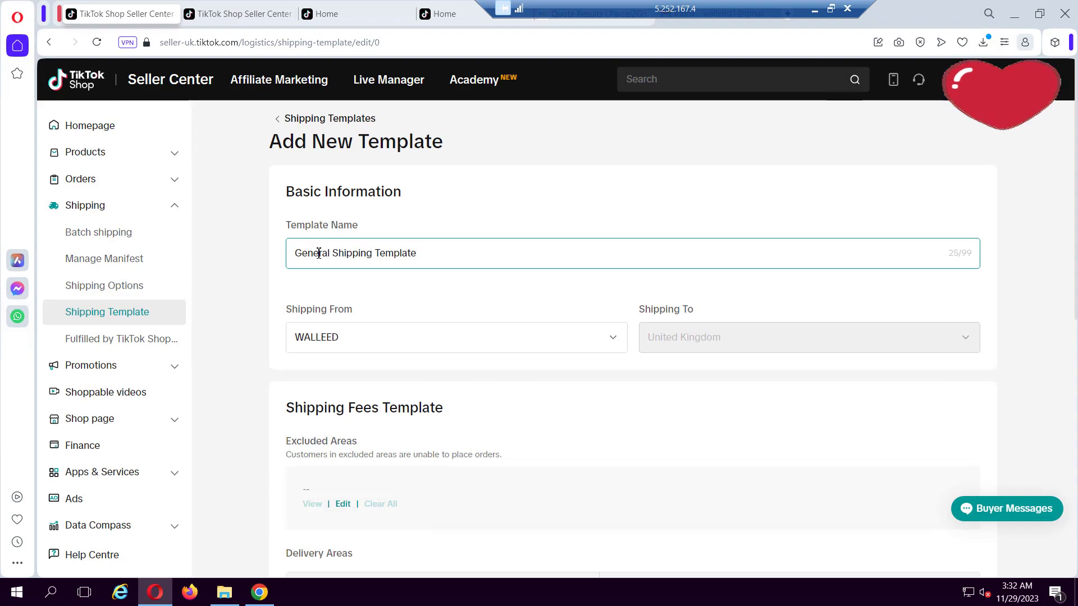
pyautogui.click(442, 292)
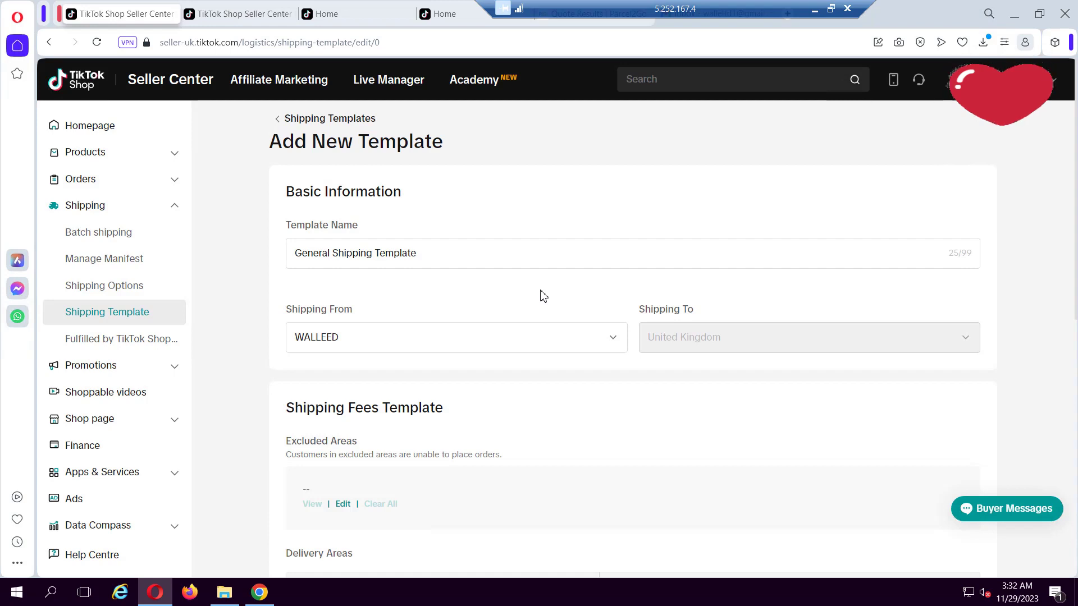
# Step: Review the template's fee sections and check which warehouses are offered under Shipping From
pyautogui.scroll(-1, 542, 296)
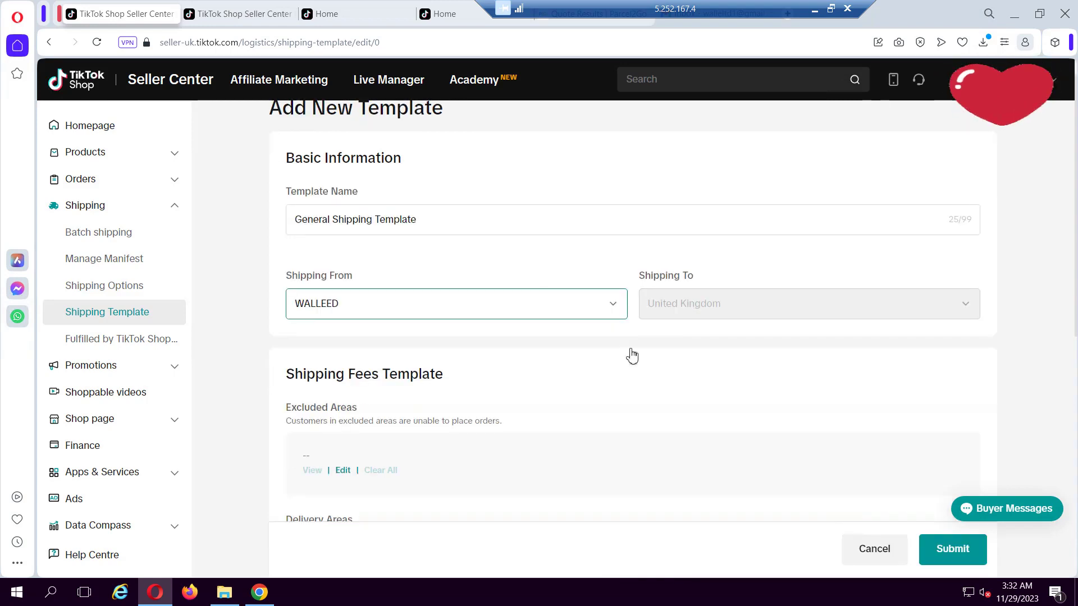
pyautogui.scroll(-2, 632, 355)
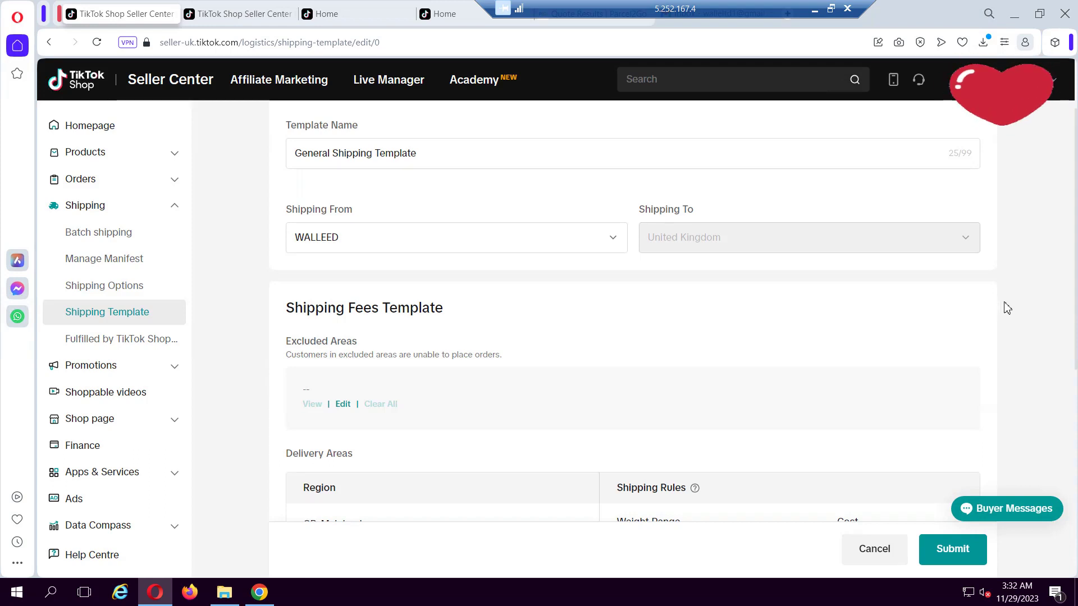
pyautogui.scroll(-1, 1007, 308)
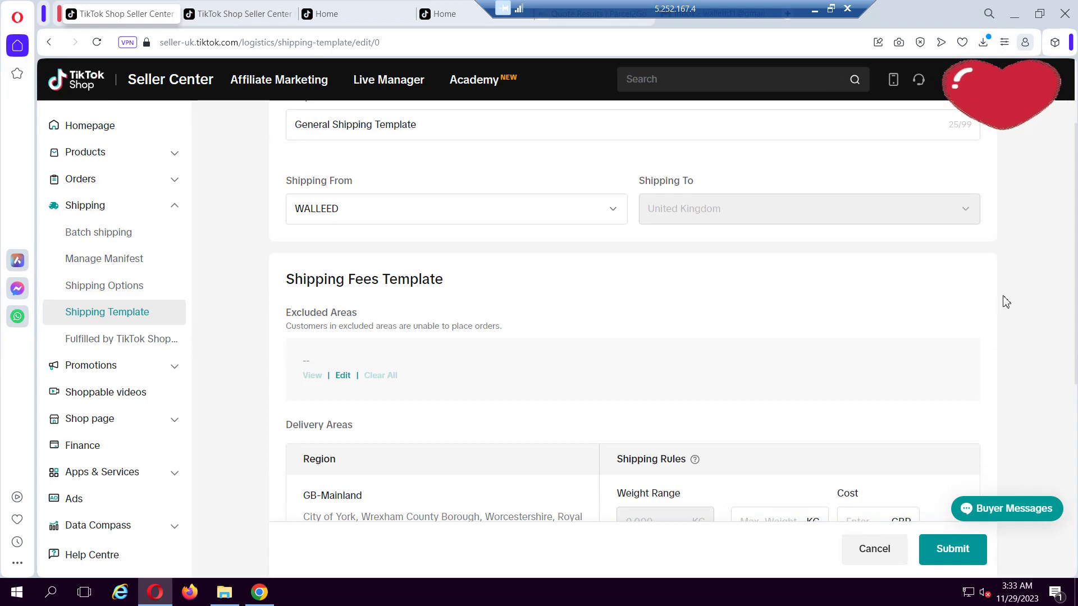
pyautogui.scroll(-1, 1001, 285)
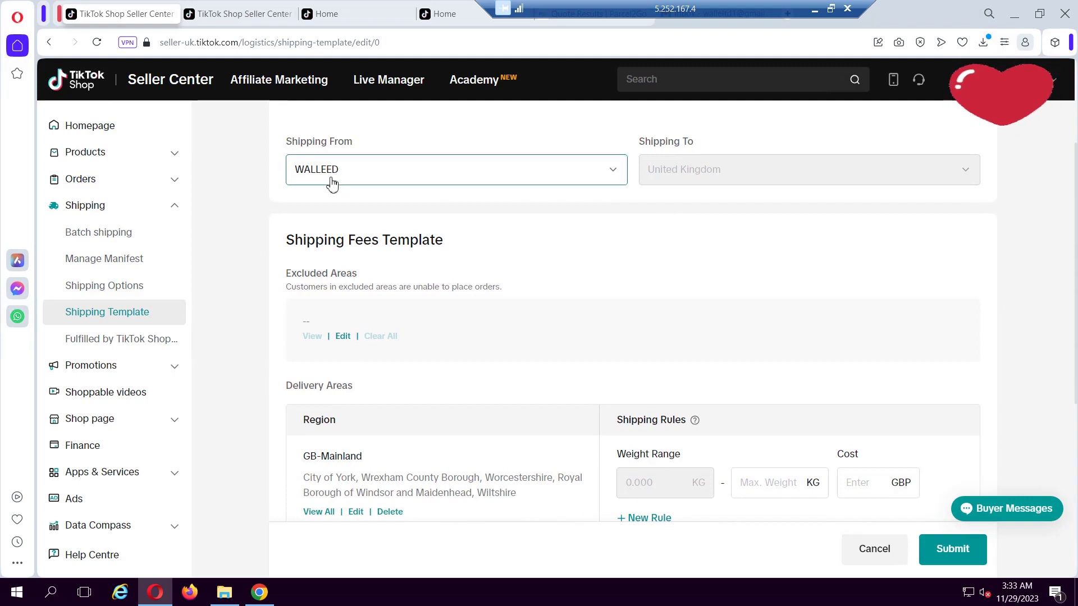
pyautogui.click(359, 177)
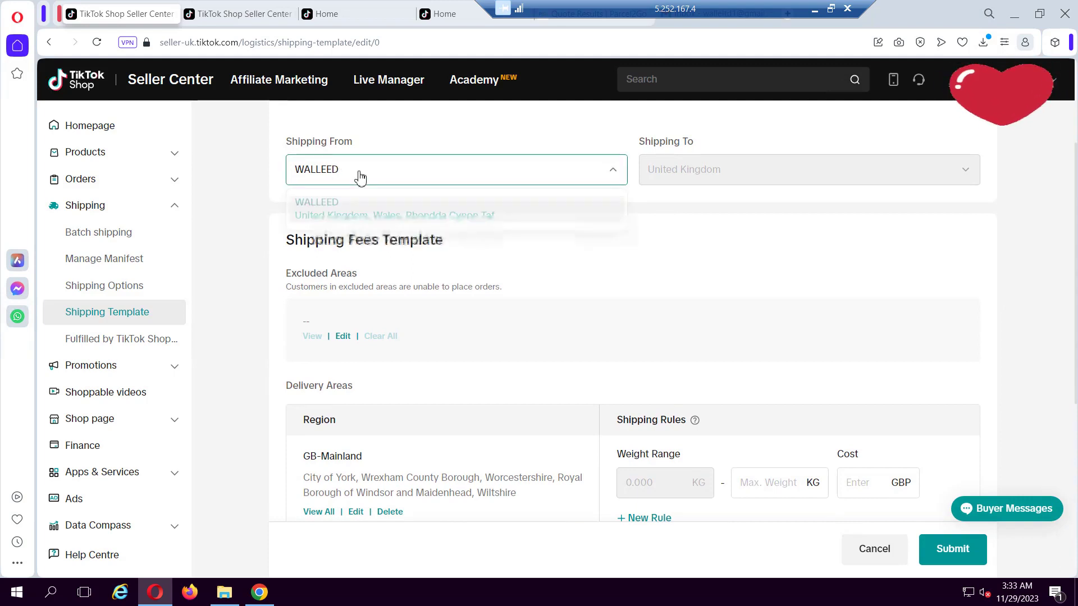
pyautogui.click(433, 178)
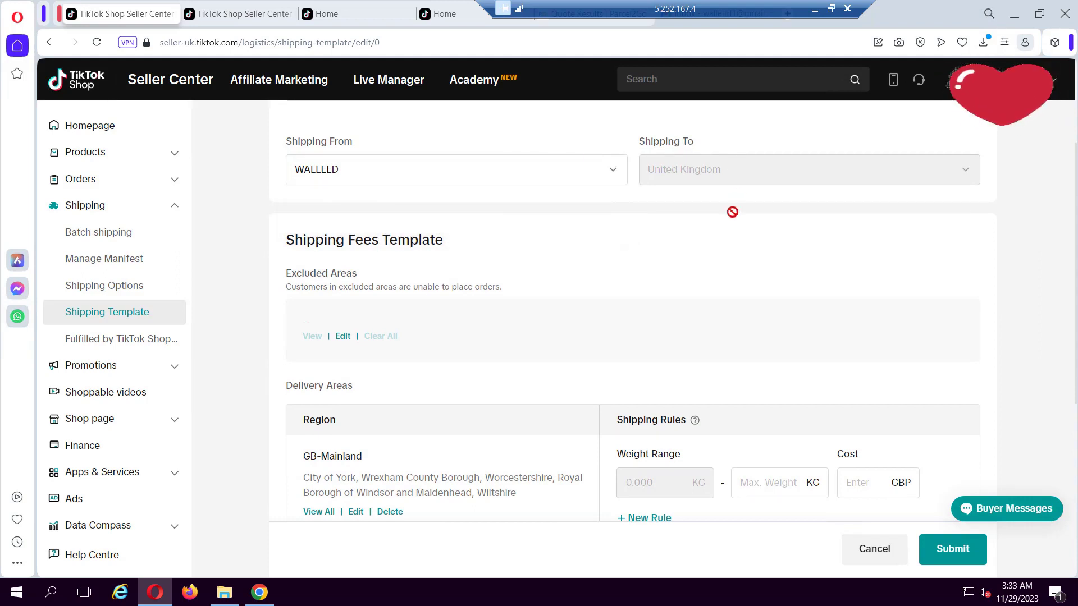
# Step: Set the GB-Mainland shipping rule to a maximum weight of 30 kg and a cost of 0 GBP
pyautogui.scroll(-3, 654, 247)
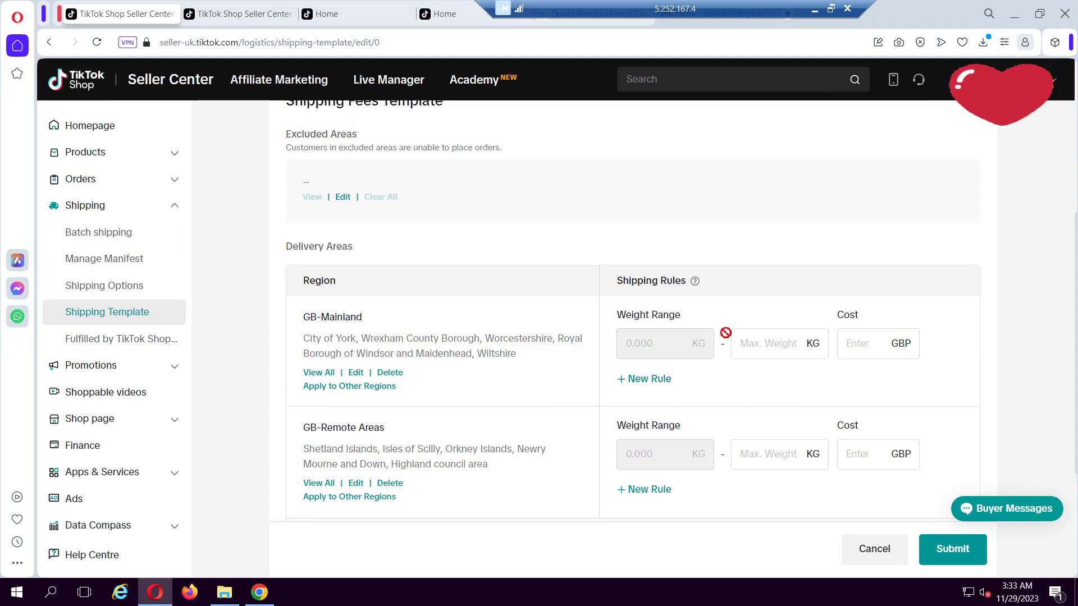
pyautogui.click(752, 346)
pyautogui.write('30')
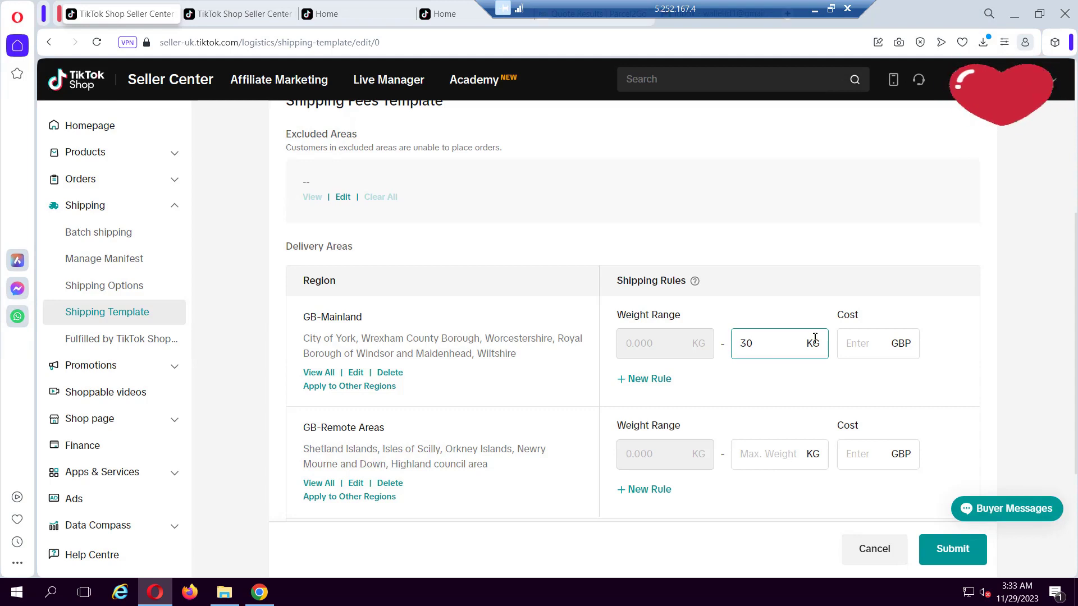
pyautogui.click(863, 343)
pyautogui.click(863, 343)
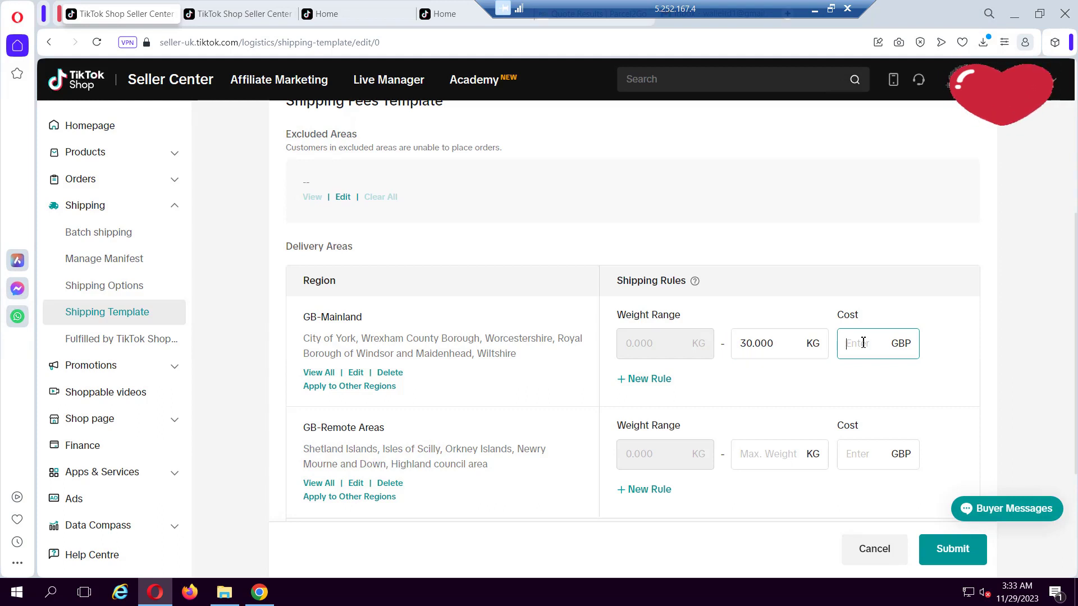
pyautogui.write('0')
pyautogui.click(942, 350)
pyautogui.click(755, 346)
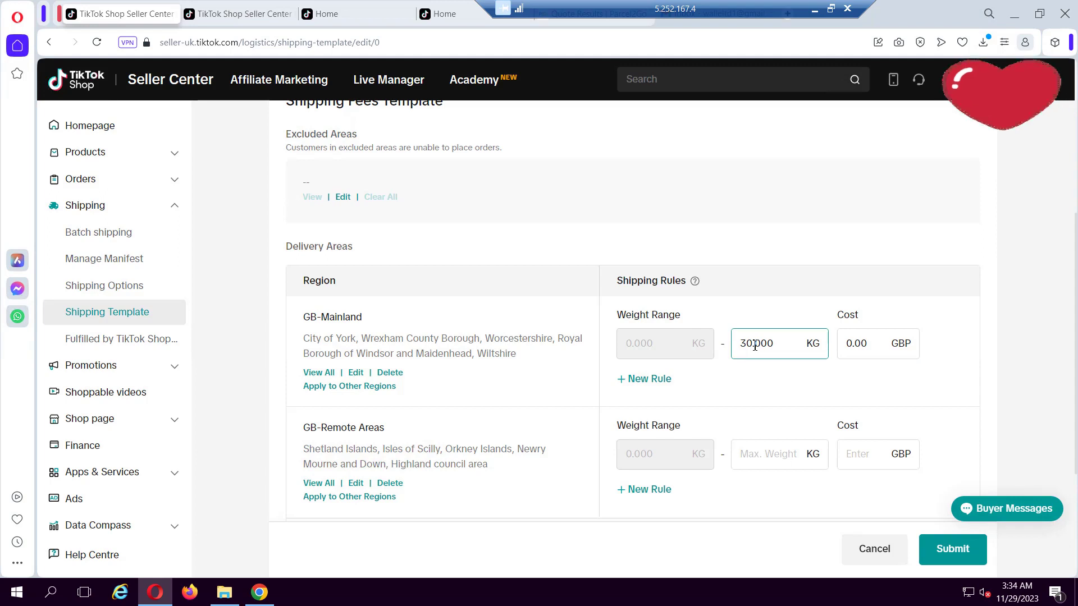
pyautogui.click(835, 352)
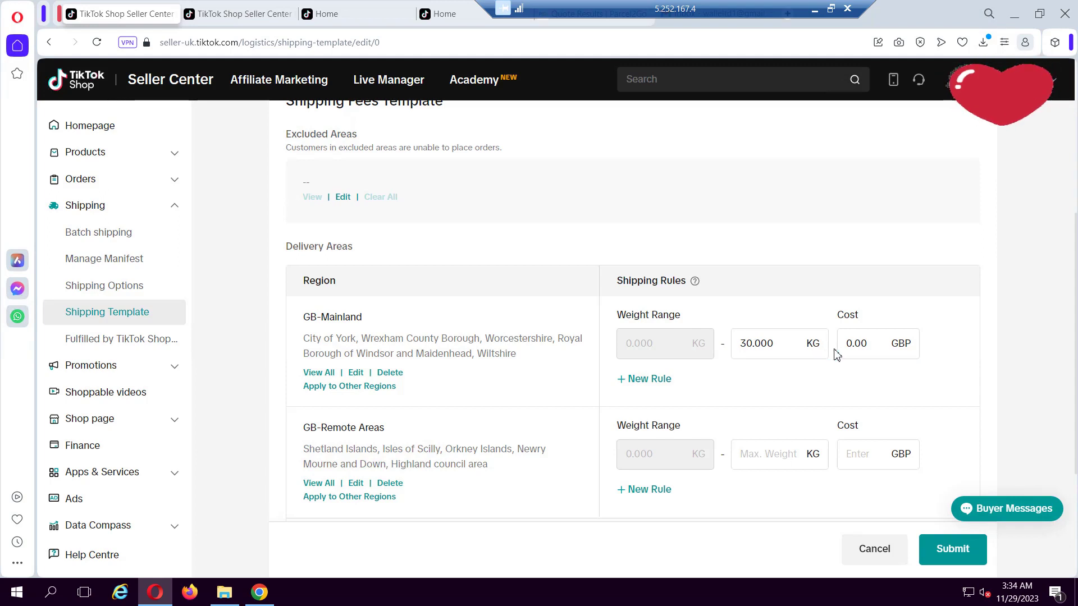
pyautogui.click(872, 347)
pyautogui.click(834, 345)
pyautogui.click(848, 349)
pyautogui.click(830, 331)
pyautogui.click(864, 359)
pyautogui.click(990, 357)
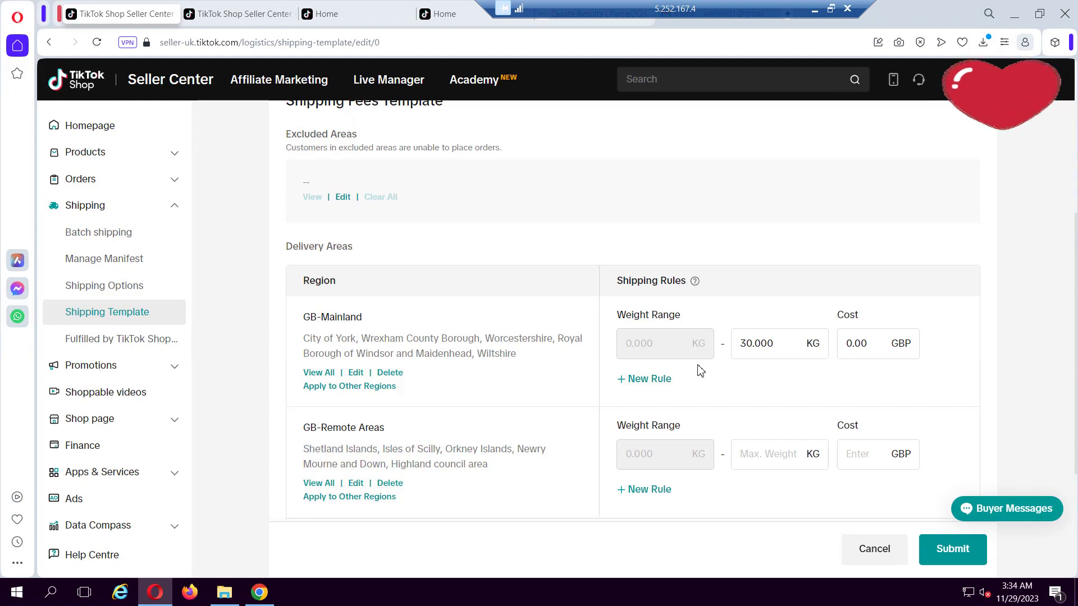
pyautogui.click(751, 354)
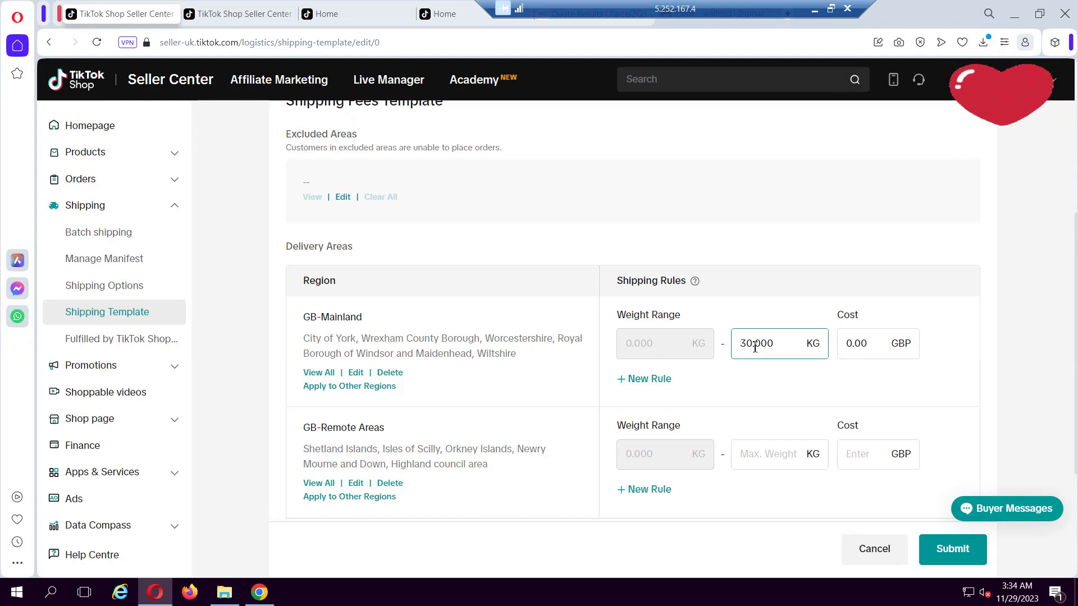
pyautogui.click(750, 371)
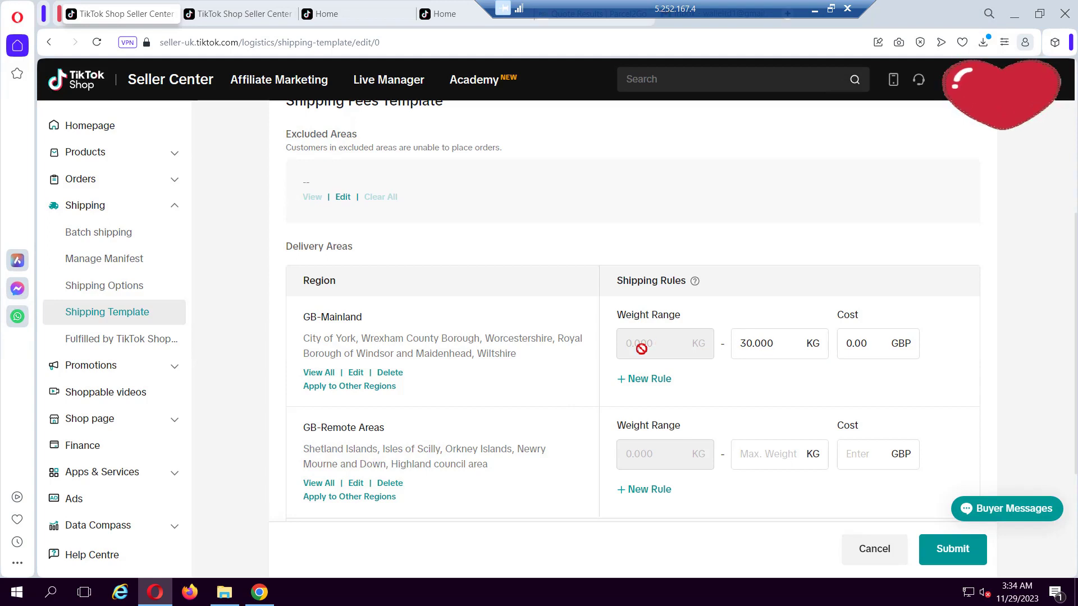
# Step: Set the maximum weight of the GB-Mainland shipping rule to 1 kg, keeping its cost at 0.00 GBP
pyautogui.click(752, 346)
pyautogui.press('BackSpace')
pyautogui.press('BackSpace')
pyautogui.write('1')
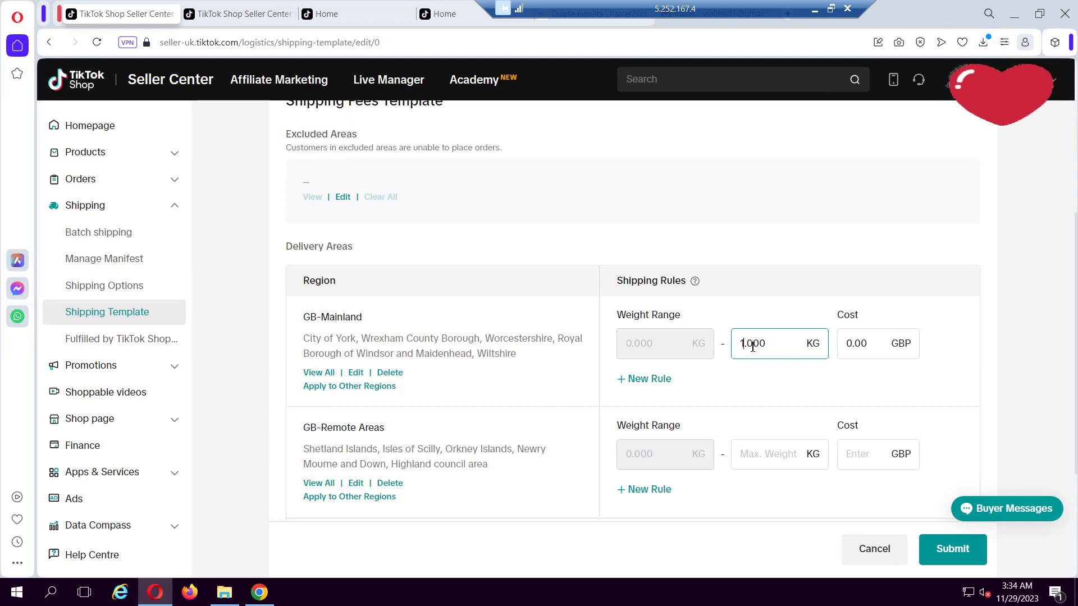
pyautogui.click(789, 374)
pyautogui.click(856, 343)
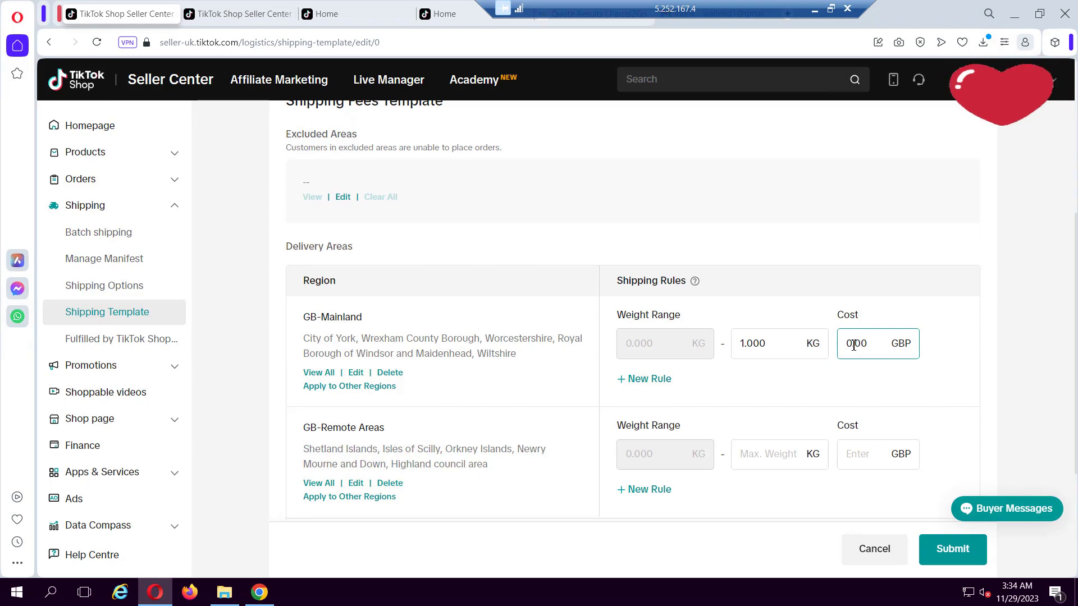
pyautogui.doubleClick(854, 344)
pyautogui.click(943, 365)
# Step: Add a second GB-Mainland shipping rule covering weights from 1 kg up to 3 kg
pyautogui.click(650, 380)
pyautogui.click(630, 401)
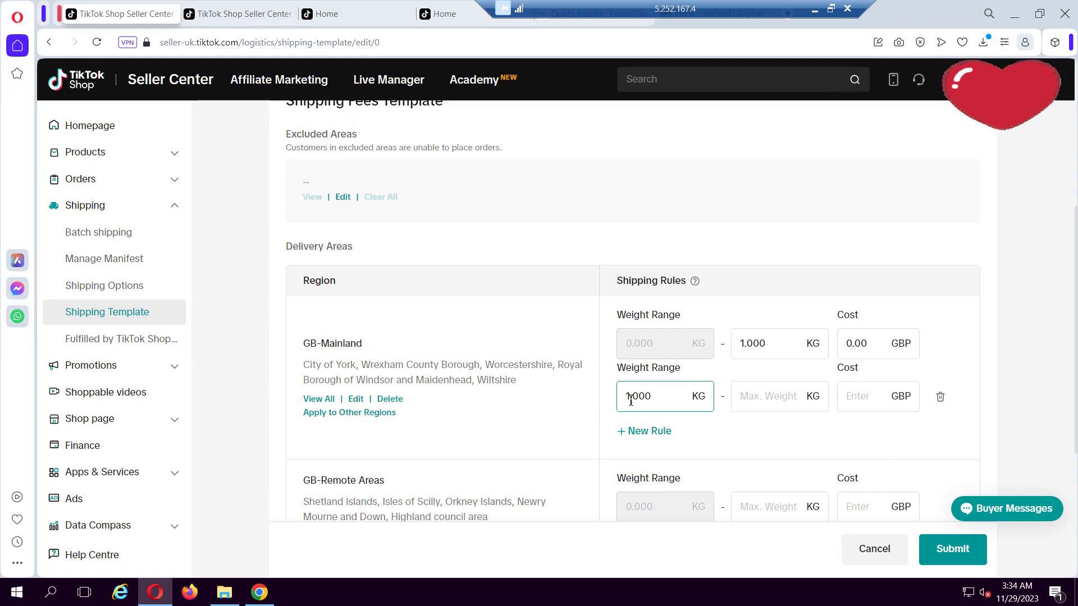
pyautogui.click(755, 402)
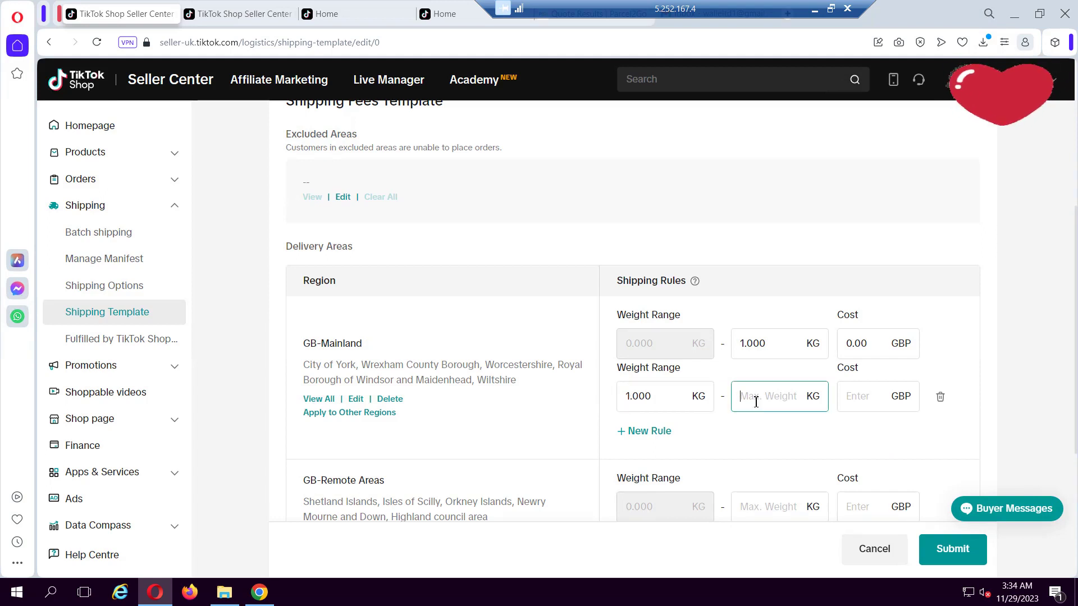
pyautogui.write('3')
pyautogui.click(860, 402)
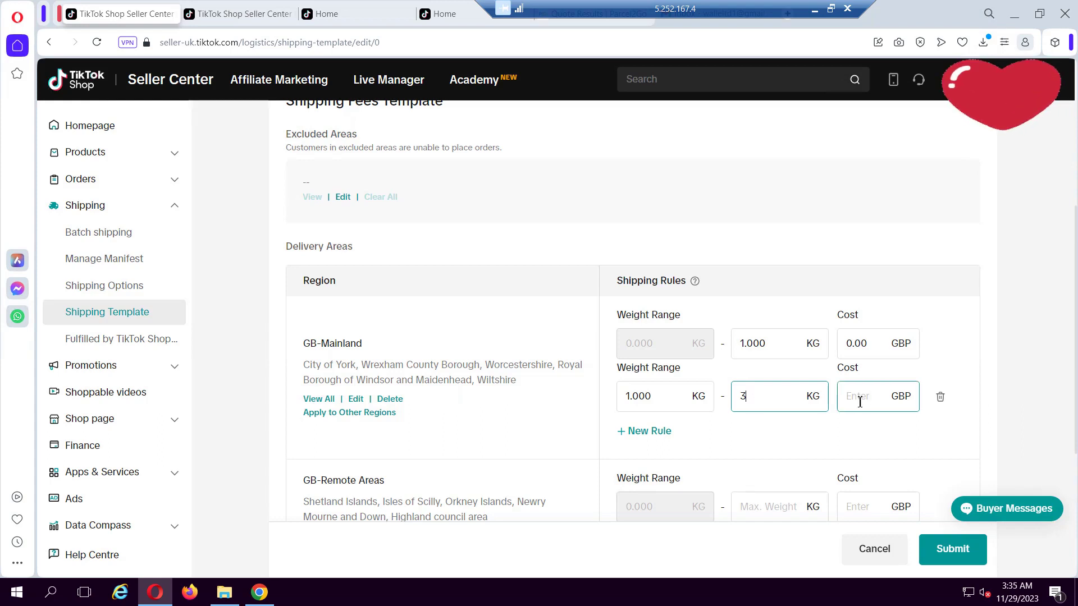
pyautogui.click(860, 402)
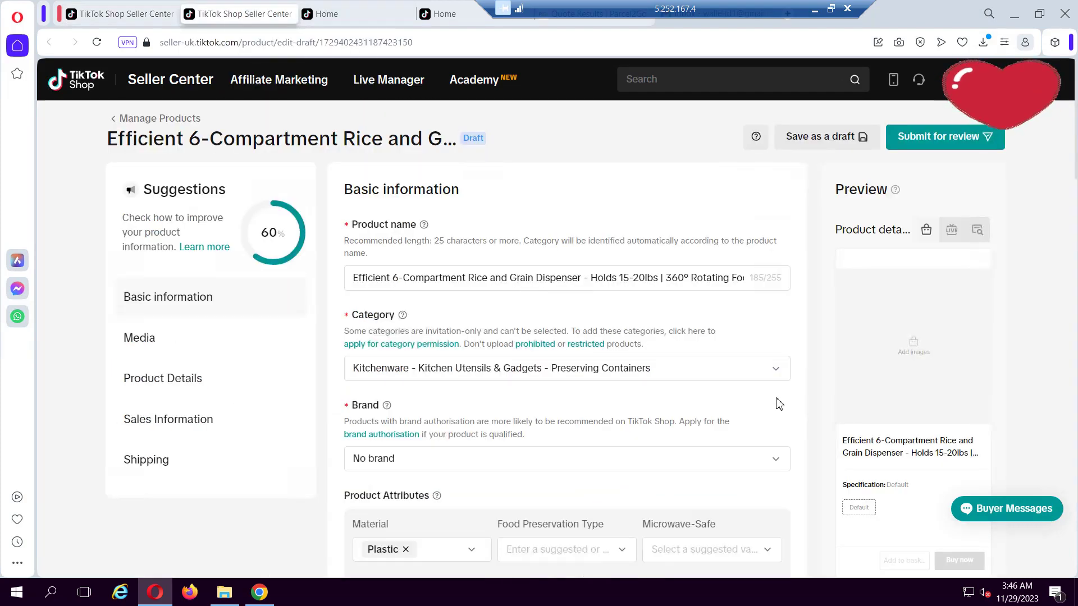
# Step: Switch the product draft's package weight unit to Kilograms (kg) and set the weight to 3 kg
pyautogui.scroll(-12, 779, 404)
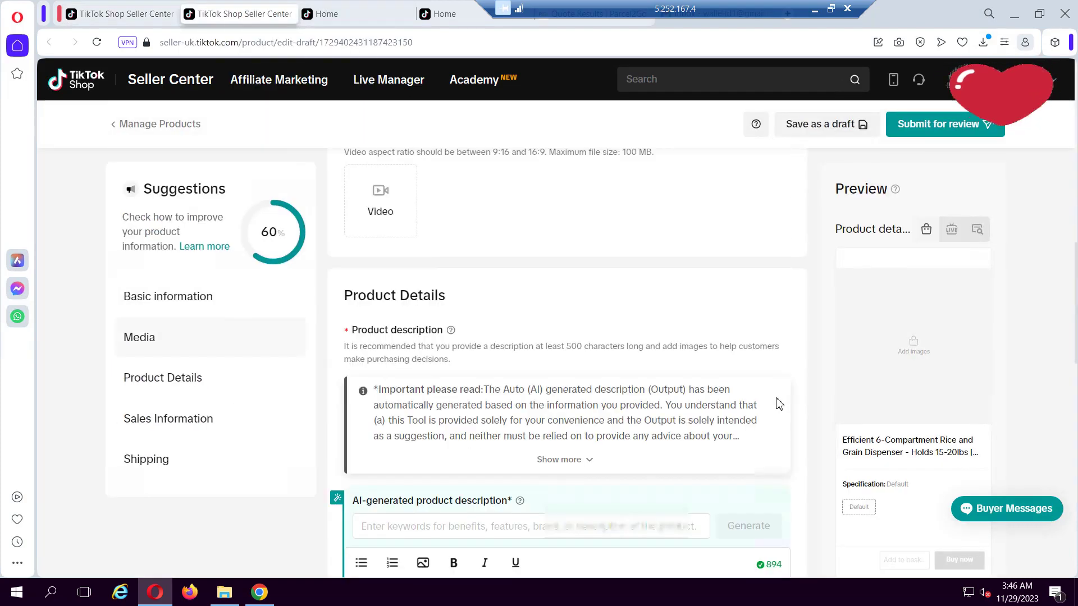
pyautogui.scroll(-12, 779, 404)
pyautogui.click(485, 273)
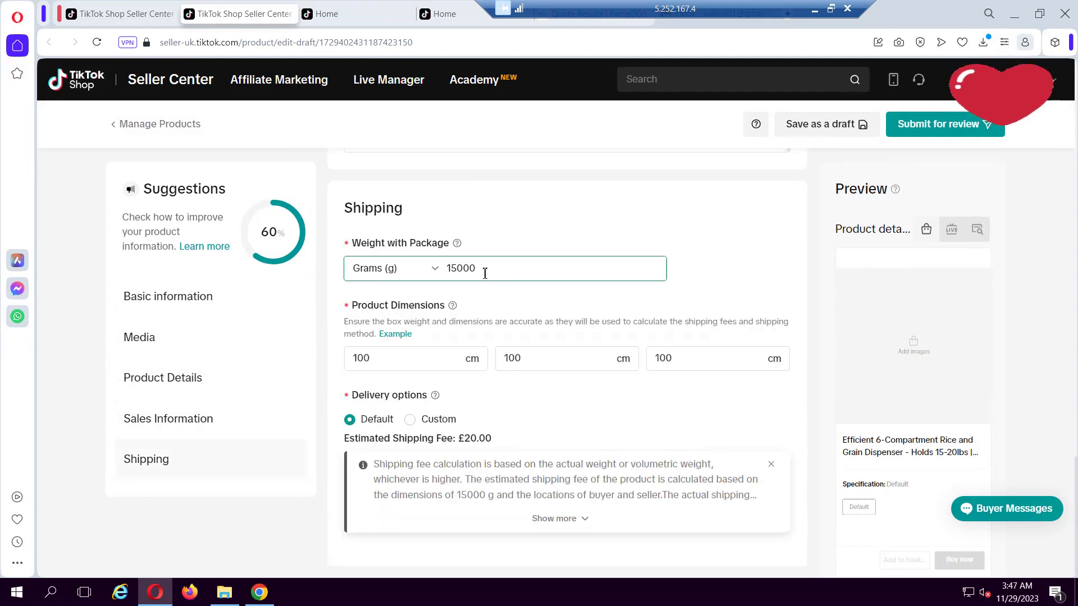
pyautogui.press('BackSpace')
pyautogui.press('BackSpace')
pyautogui.press('BackSpace')
pyautogui.press('BackSpace')
pyautogui.press('BackSpace')
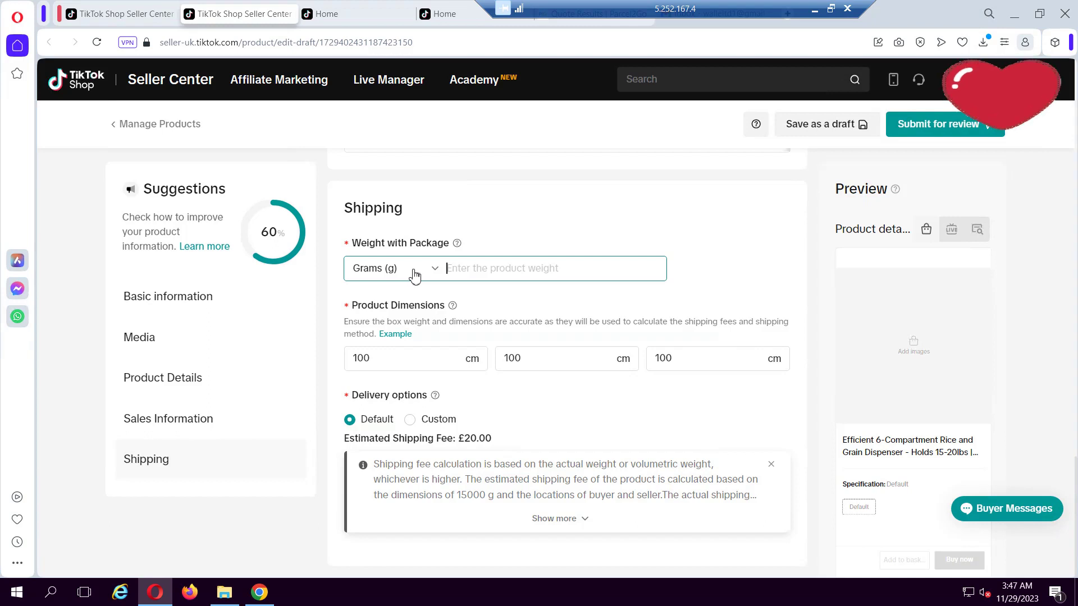
pyautogui.click(414, 274)
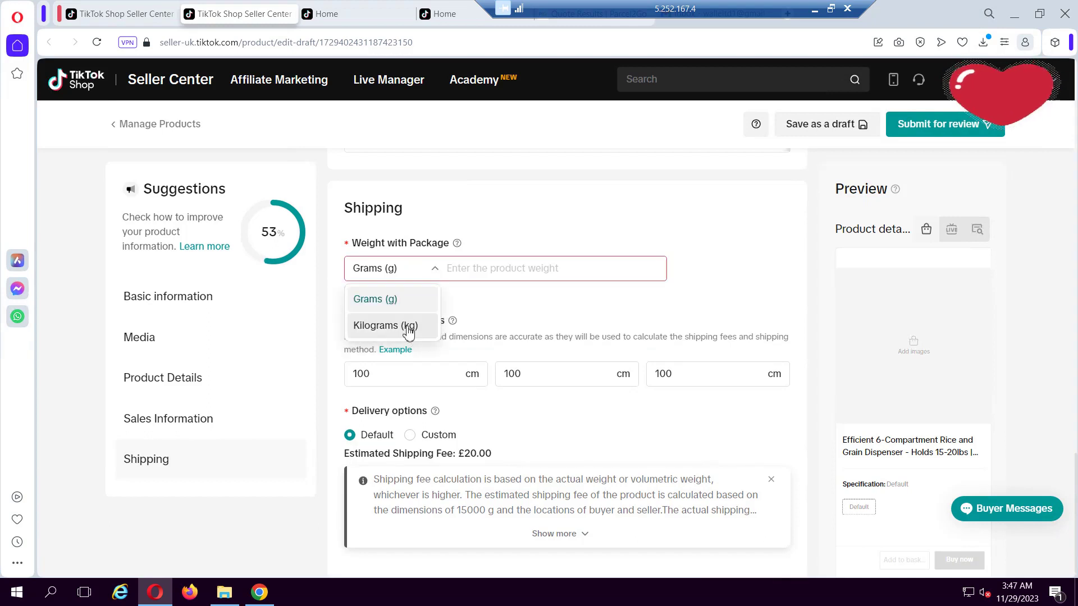
pyautogui.click(409, 324)
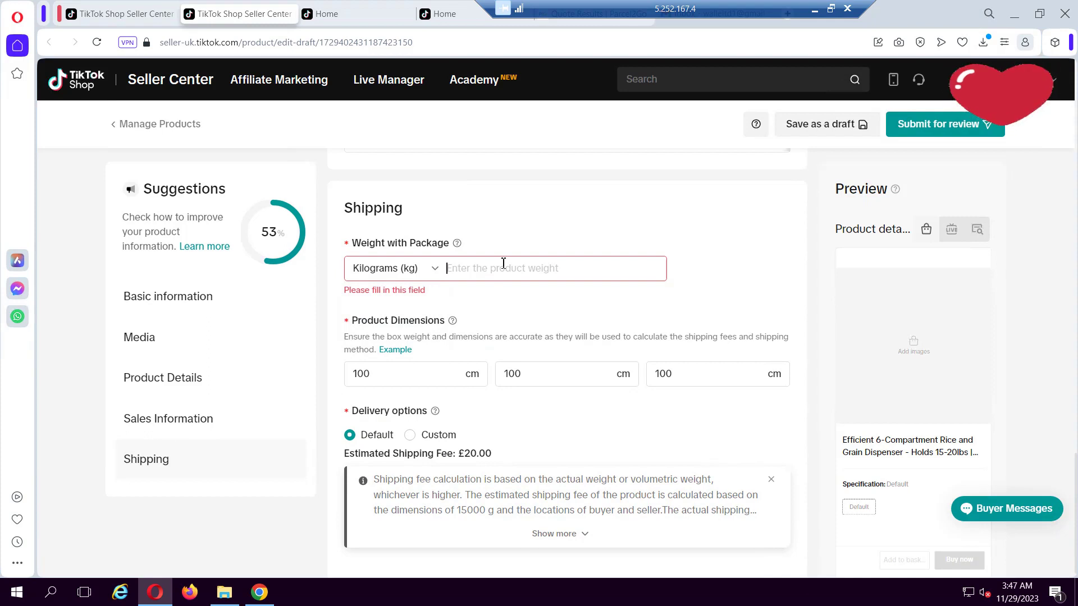
pyautogui.write('3')
pyautogui.click(708, 233)
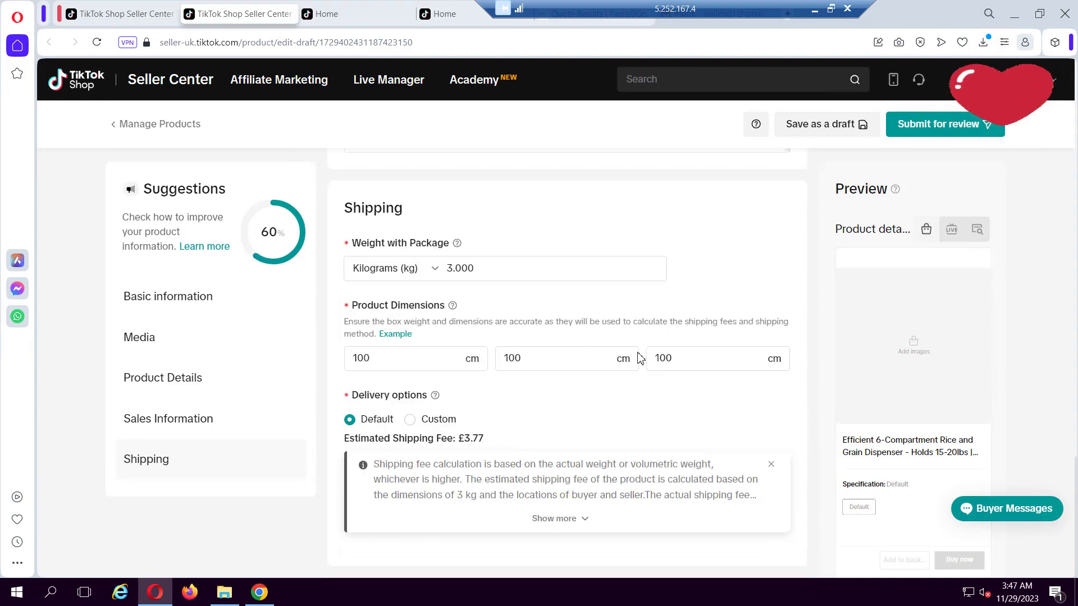
# Step: Set the product draft's package weight to 10 kg and check the estimated shipping fee
pyautogui.click(517, 269)
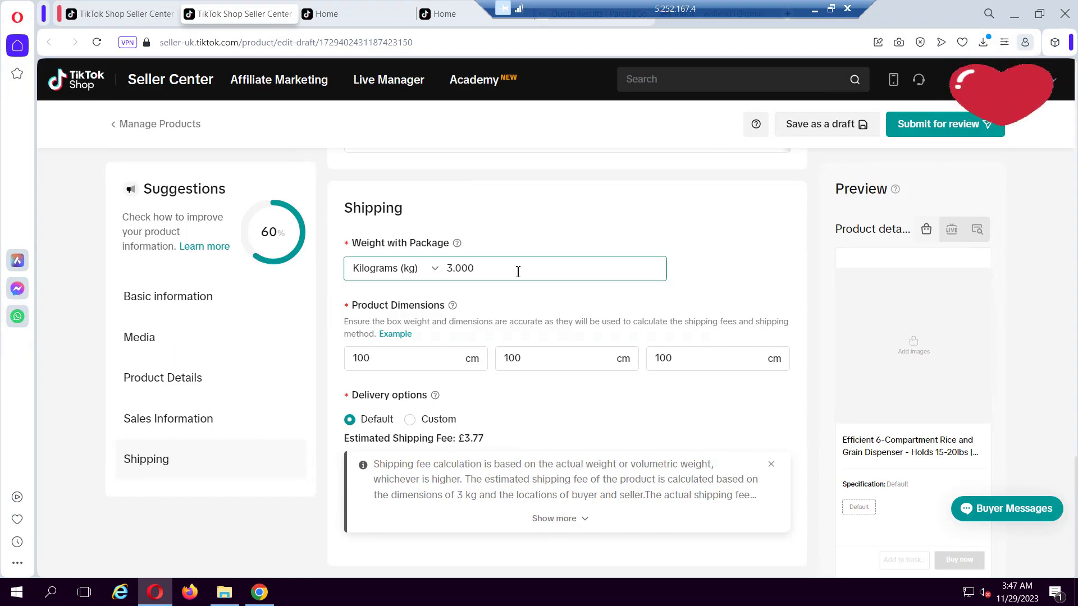
pyautogui.press('BackSpace')
pyautogui.press('BackSpace')
pyautogui.press('BackSpace')
pyautogui.press('BackSpace')
pyautogui.press('BackSpace')
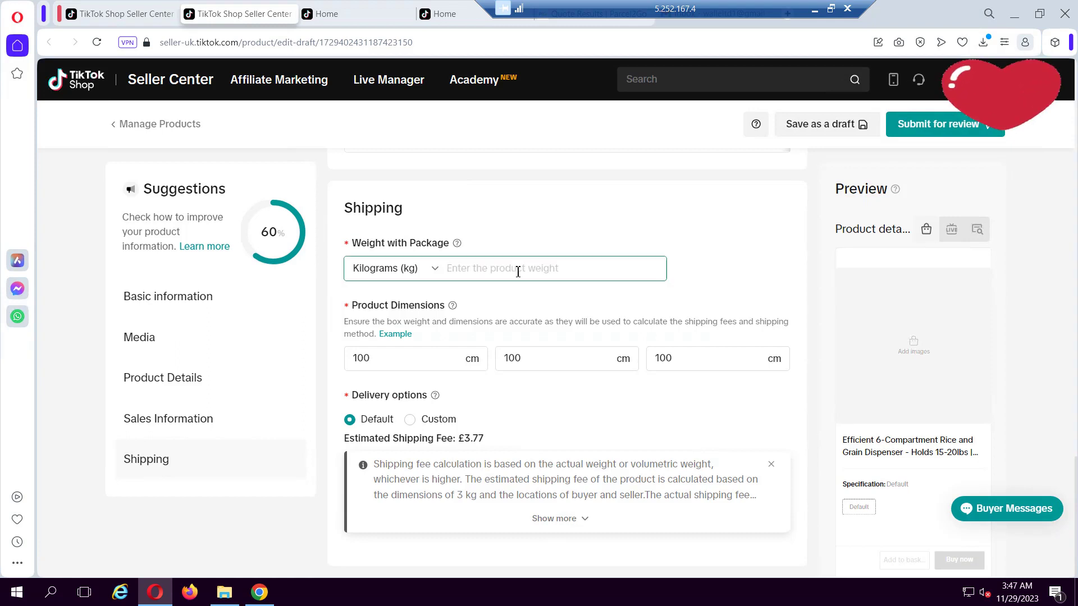
pyautogui.write('10')
pyautogui.click(600, 245)
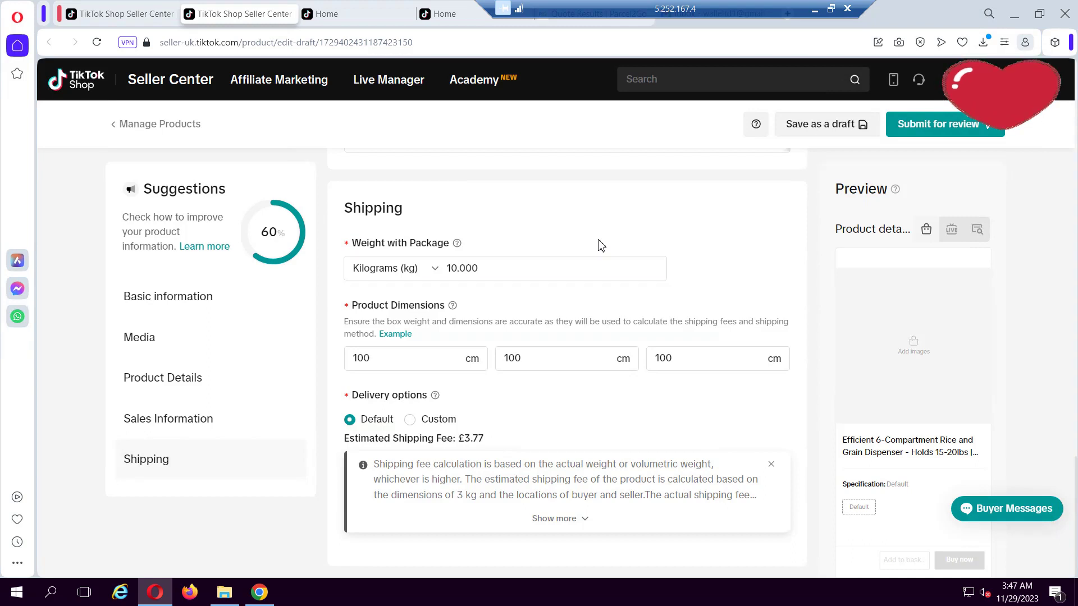
pyautogui.click(569, 354)
pyautogui.click(488, 440)
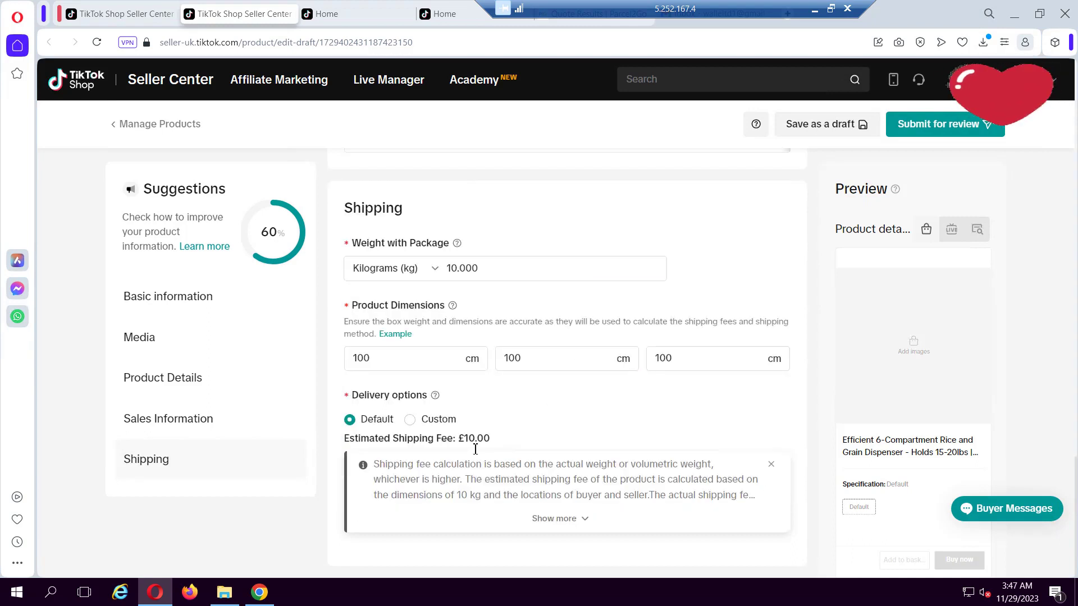
# Step: Set the product draft's package weight to 15 kg to recalculate the estimated shipping fee
pyautogui.click(512, 271)
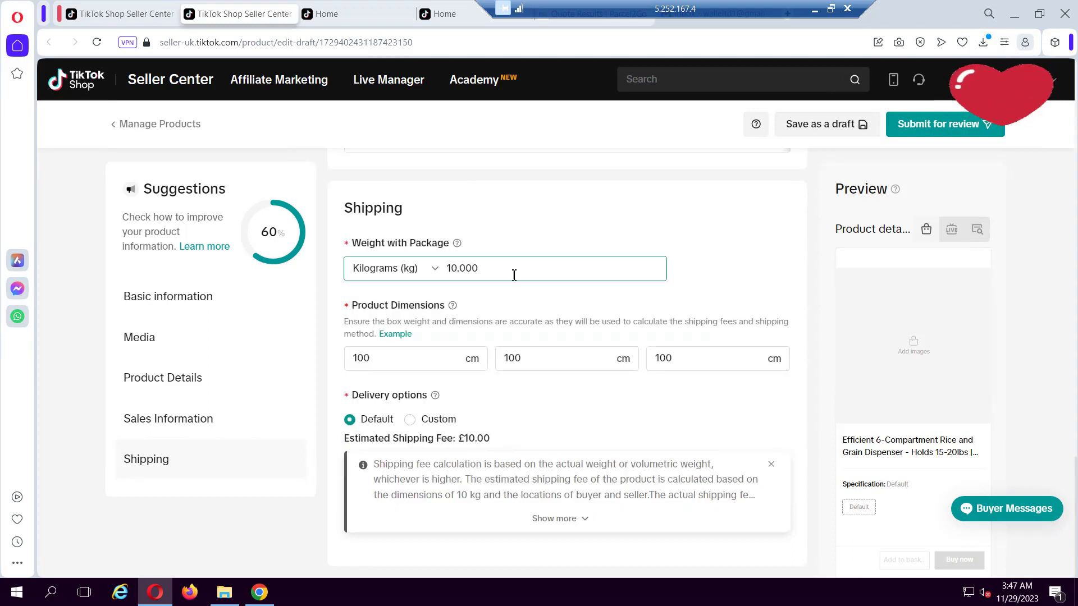
pyautogui.press('BackSpace')
pyautogui.press('BackSpace')
pyautogui.press('BackSpace')
pyautogui.press('BackSpace')
pyautogui.press('BackSpace')
pyautogui.press('BackSpace')
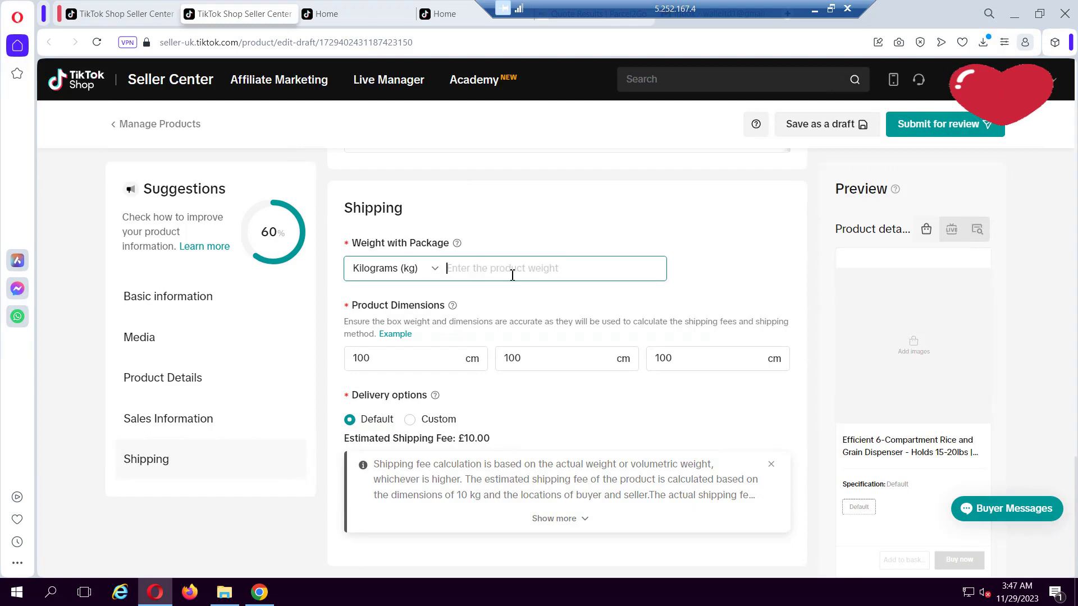
pyautogui.write('16')
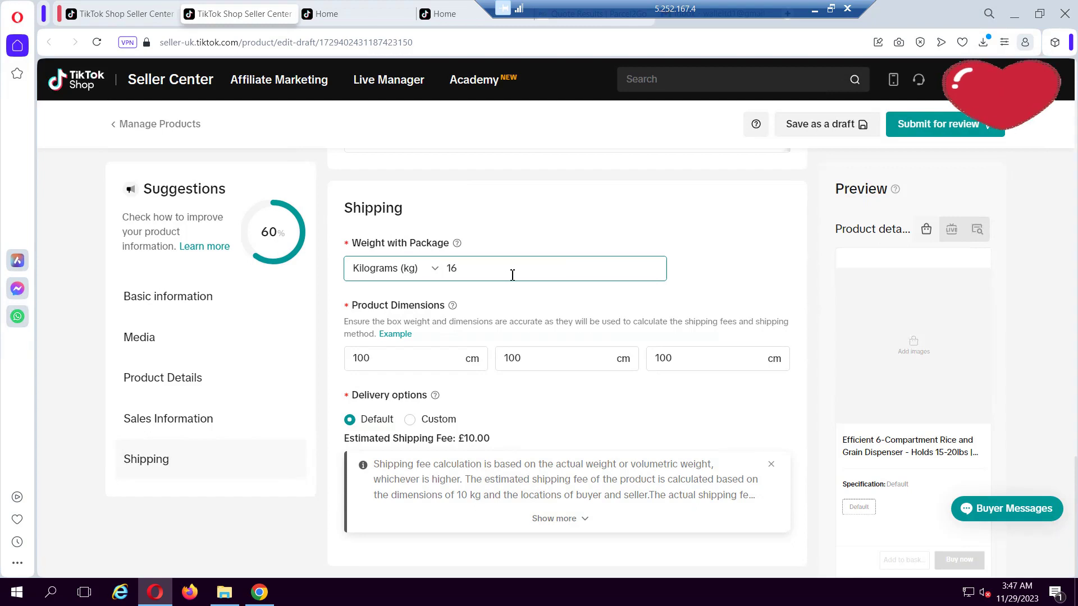
pyautogui.press('BackSpace')
pyautogui.write('5')
pyautogui.click(608, 236)
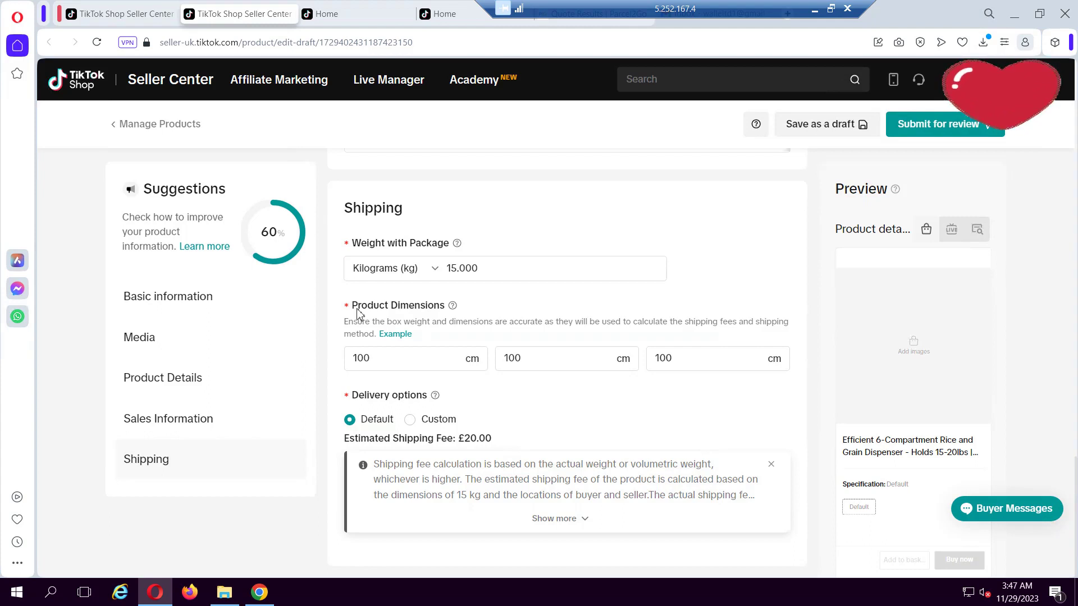
# Step: Change the product draft's package weight to 20 kg
pyautogui.click(460, 269)
pyautogui.press('BackSpace')
pyautogui.press('BackSpace')
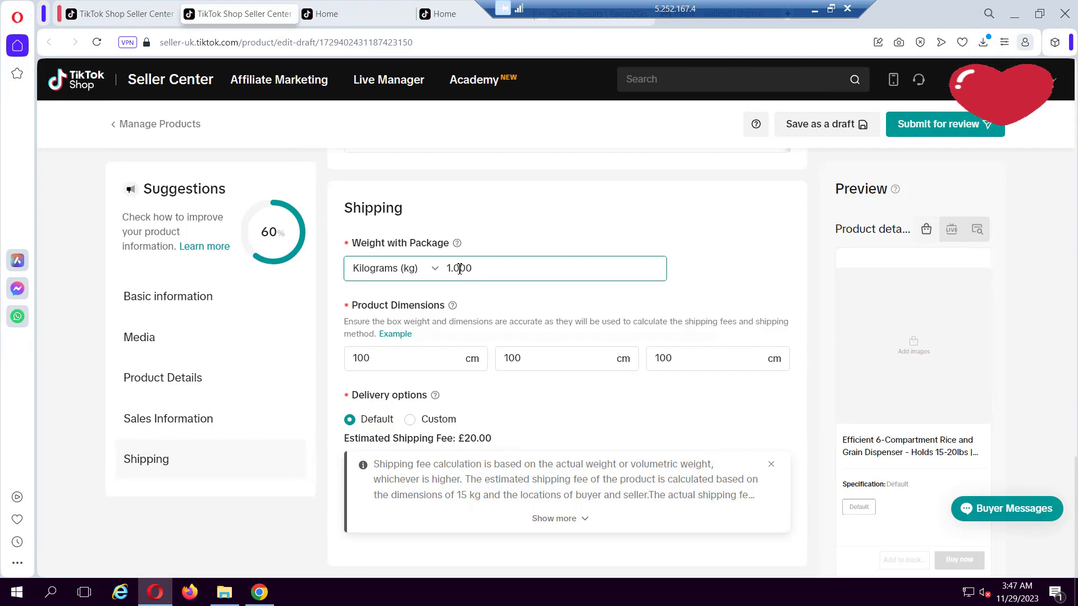
pyautogui.write('20')
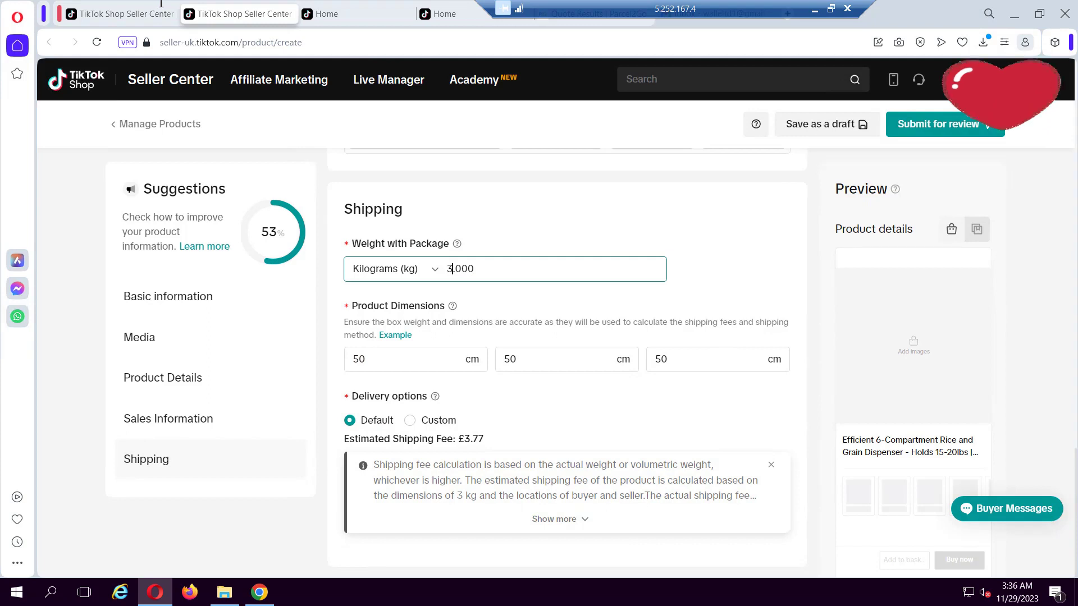
# Step: Return to the shipping template and set the cost of the 1–3 kg GB-Mainland rule to 2 GBP
pyautogui.click(129, 17)
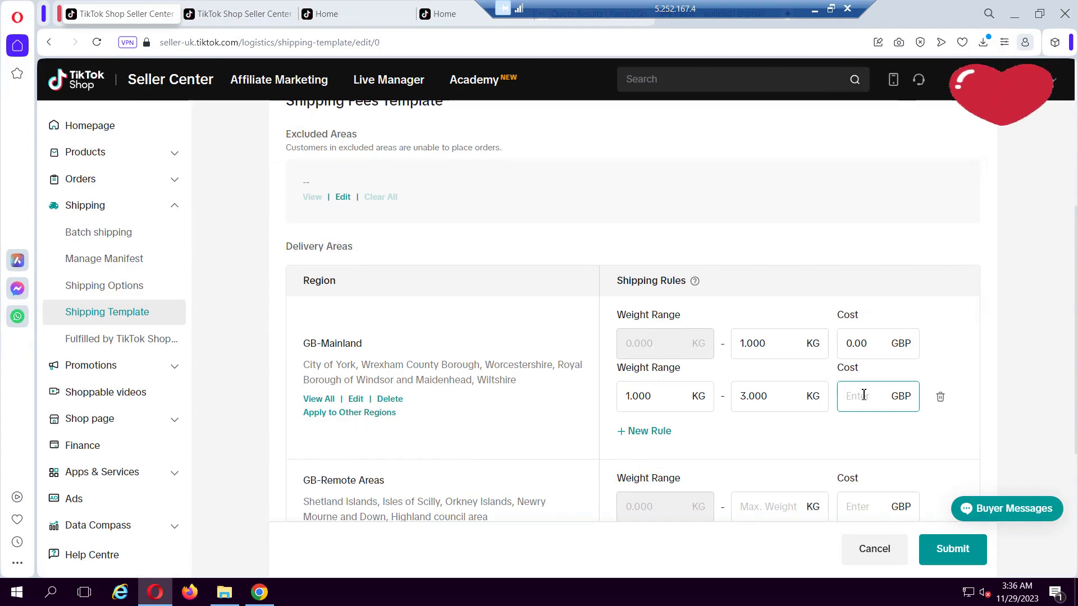
pyautogui.write('1')
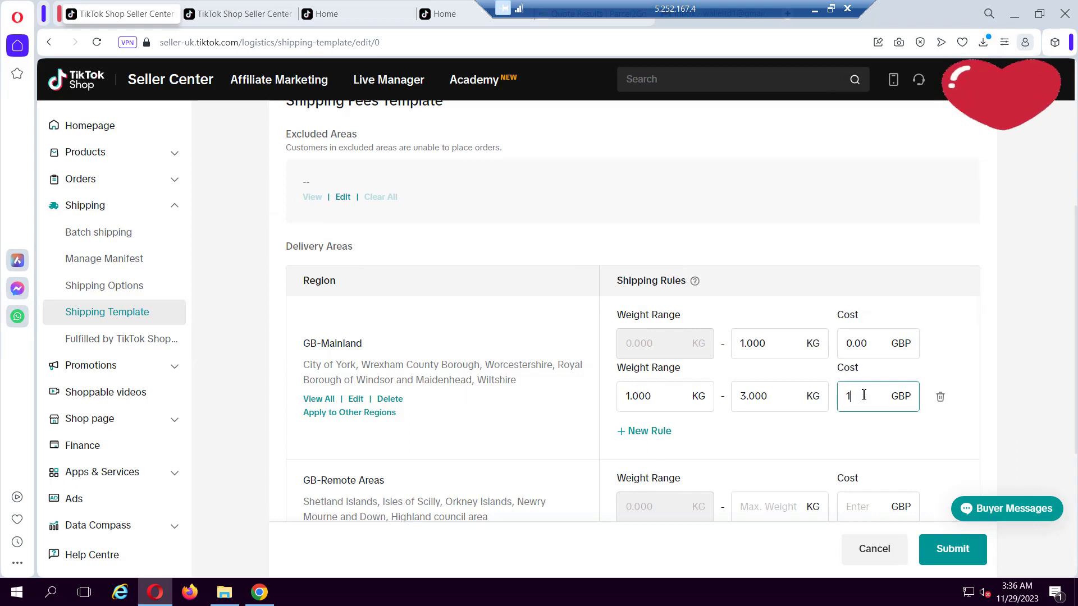
pyautogui.press('BackSpace')
pyautogui.write('2')
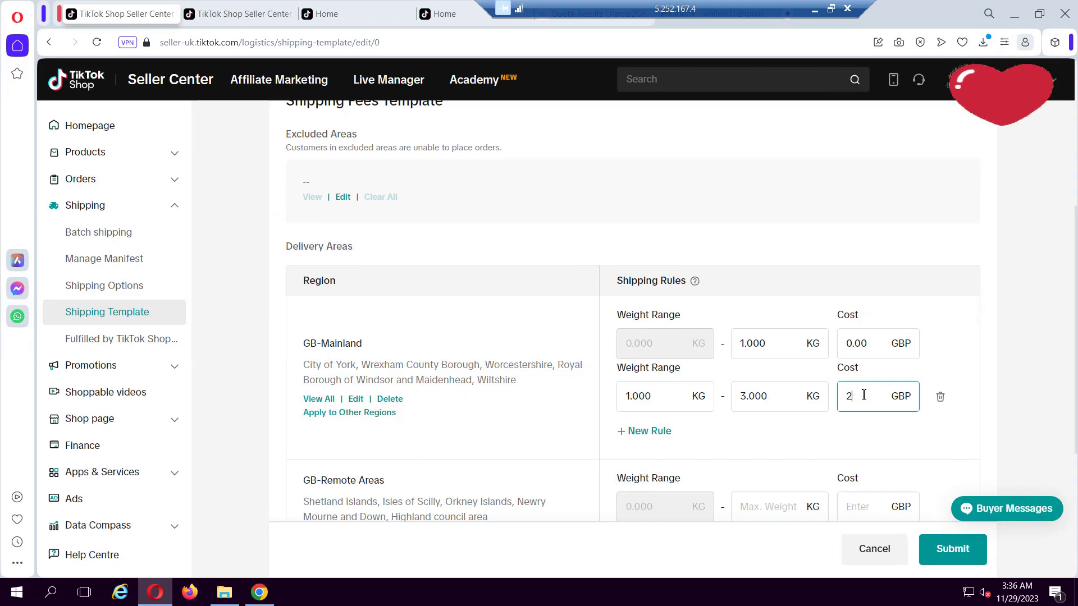
pyautogui.click(926, 369)
# Step: Add a third GB-Mainland shipping rule for 3 kg to 10 kg with a cost of 20.00 GBP
pyautogui.click(659, 440)
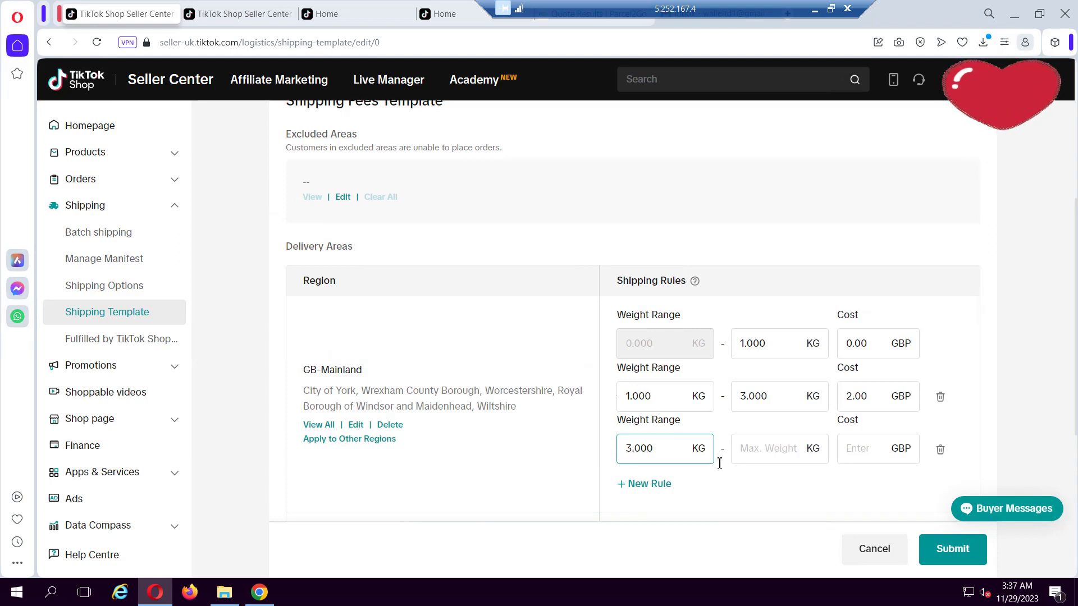
pyautogui.click(761, 449)
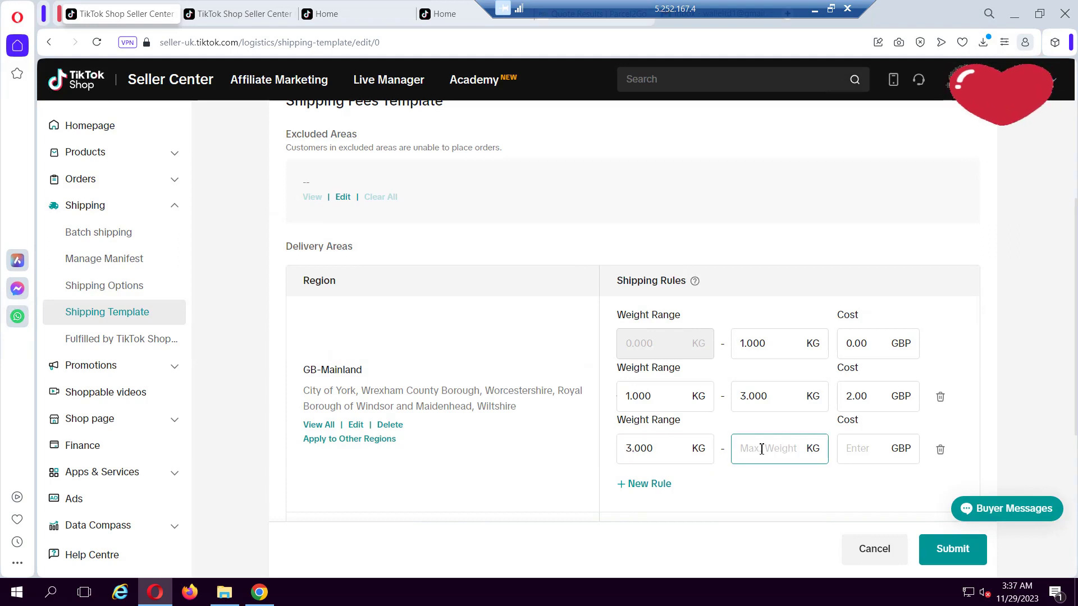
pyautogui.write('10.000')
pyautogui.click(858, 450)
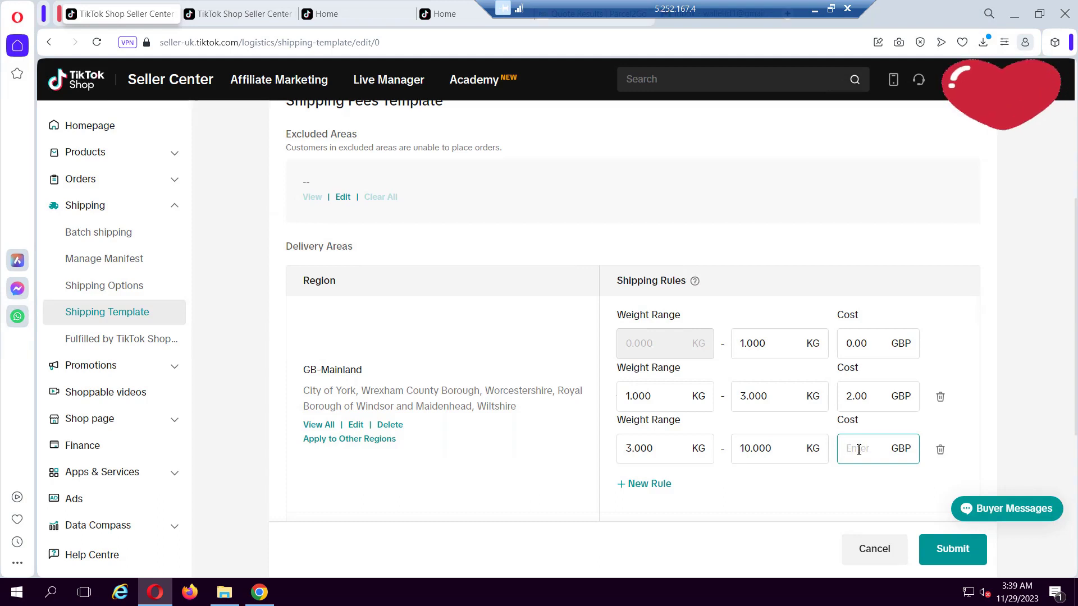
pyautogui.write('20.00')
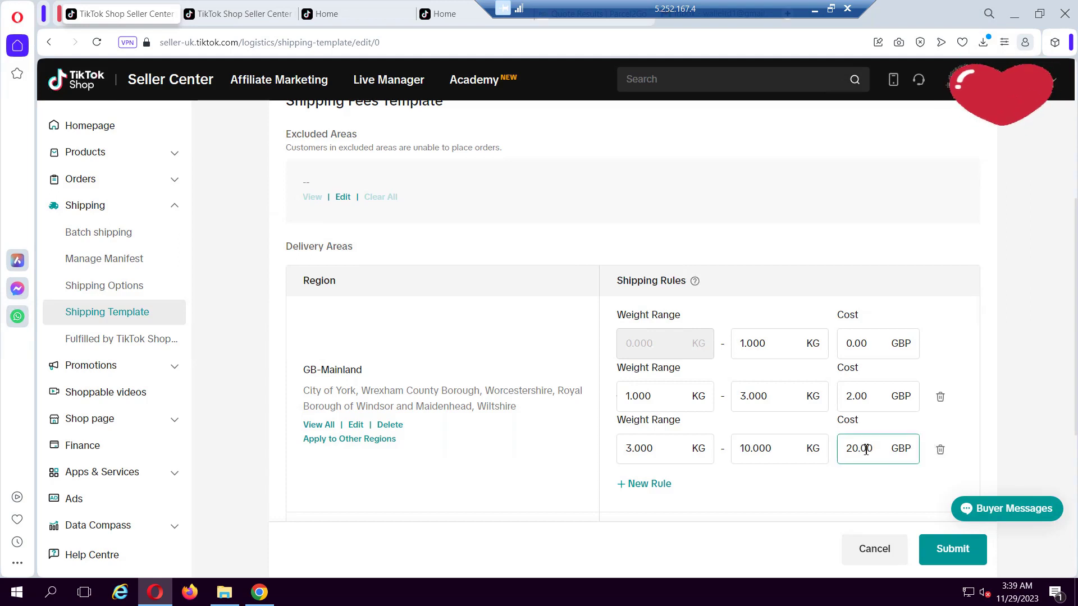
# Step: Set the cost of the 3–10 kg GB-Mainland rule to 10.00 GBP
pyautogui.click(859, 449)
pyautogui.press('BackSpace')
pyautogui.press('BackSpace')
pyautogui.write('10')
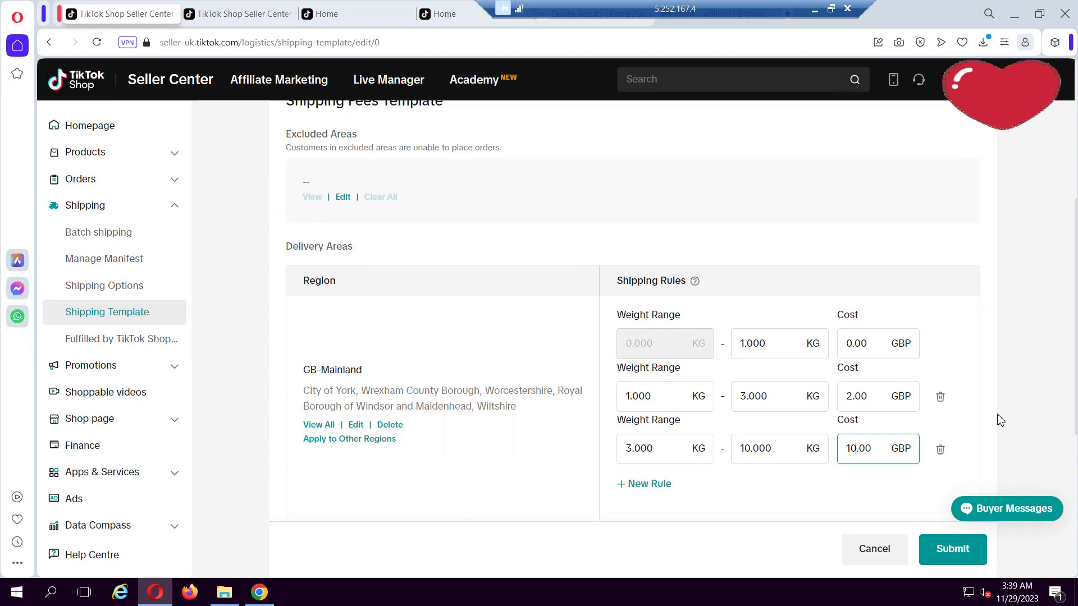
pyautogui.click(972, 419)
pyautogui.click(889, 442)
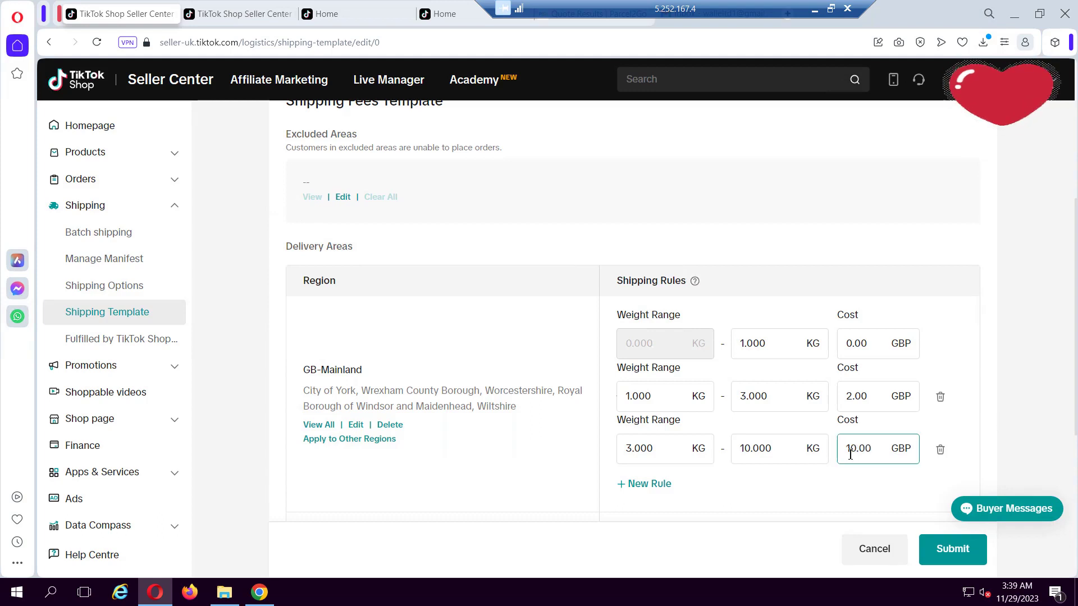
pyautogui.click(963, 420)
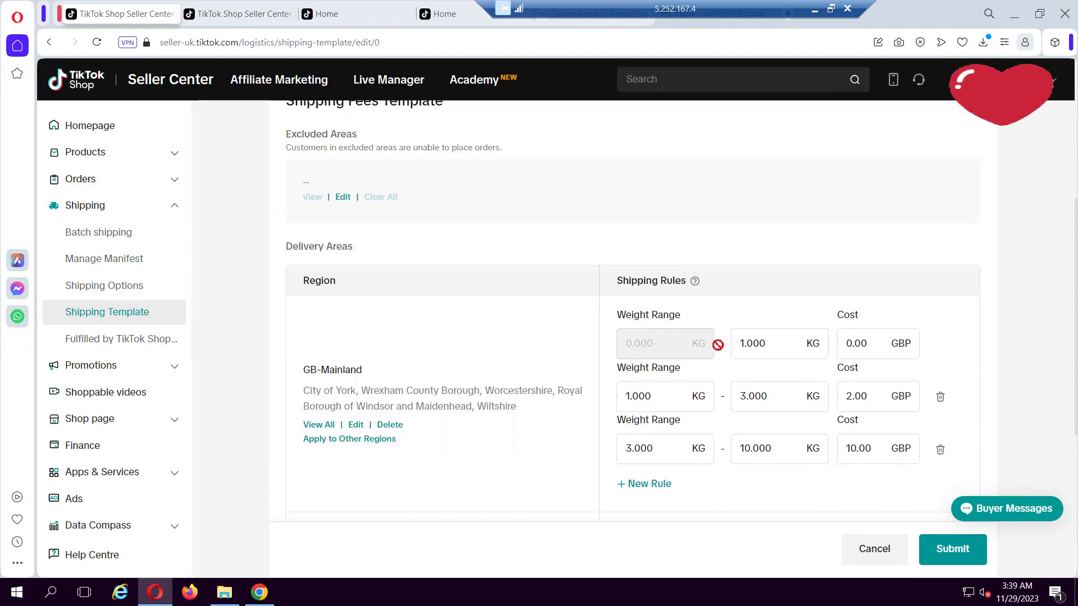
# Step: Review the weight ranges and costs of the three GB-Mainland shipping rules
pyautogui.click(760, 339)
pyautogui.click(858, 344)
pyautogui.click(948, 348)
pyautogui.click(626, 456)
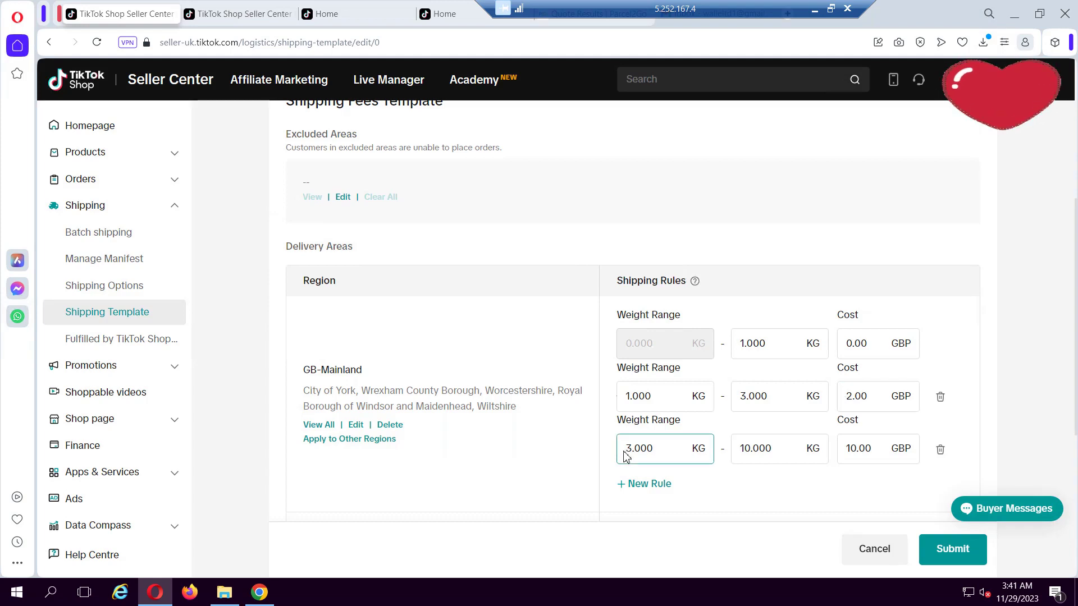
pyautogui.click(780, 456)
pyautogui.click(858, 456)
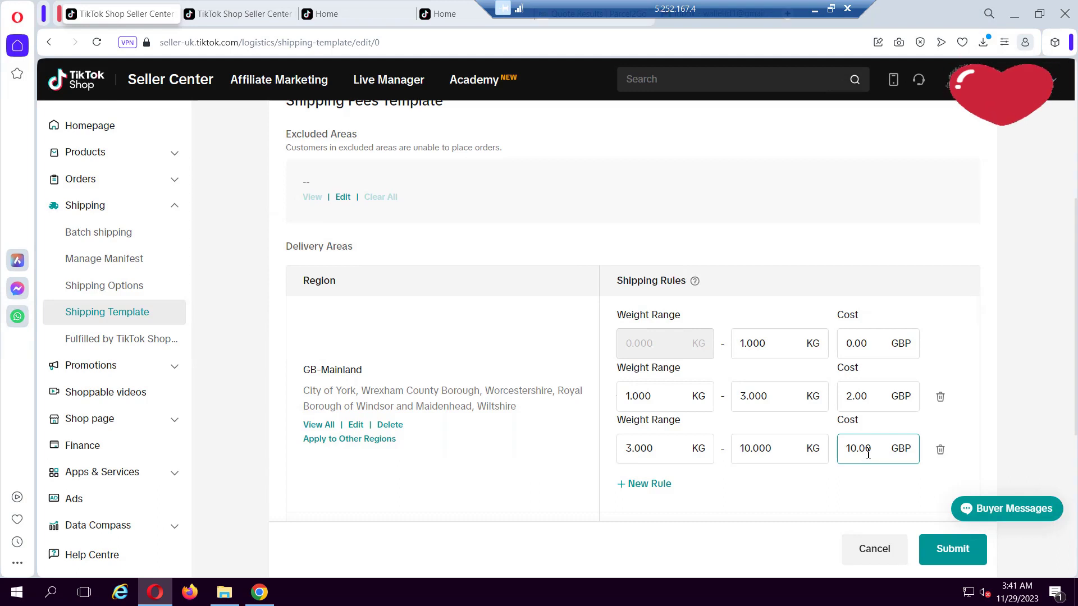
pyautogui.click(960, 429)
pyautogui.scroll(-1, 959, 429)
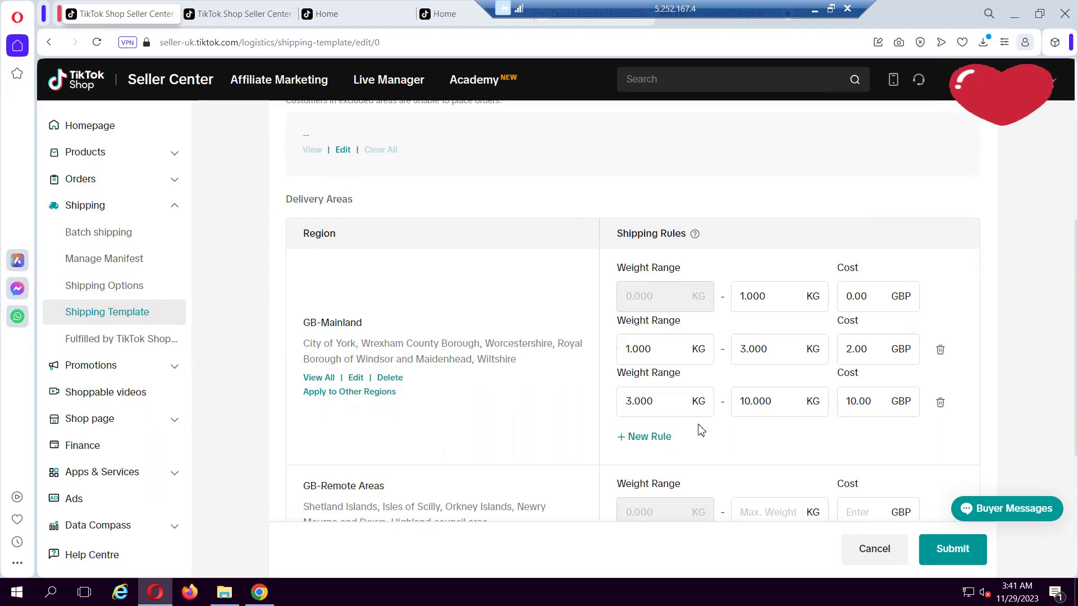
pyautogui.click(746, 403)
pyautogui.click(904, 395)
# Step: Add a fourth GB-Mainland shipping rule for 10 kg to 30 kg with a cost of 20 GBP
pyautogui.click(647, 442)
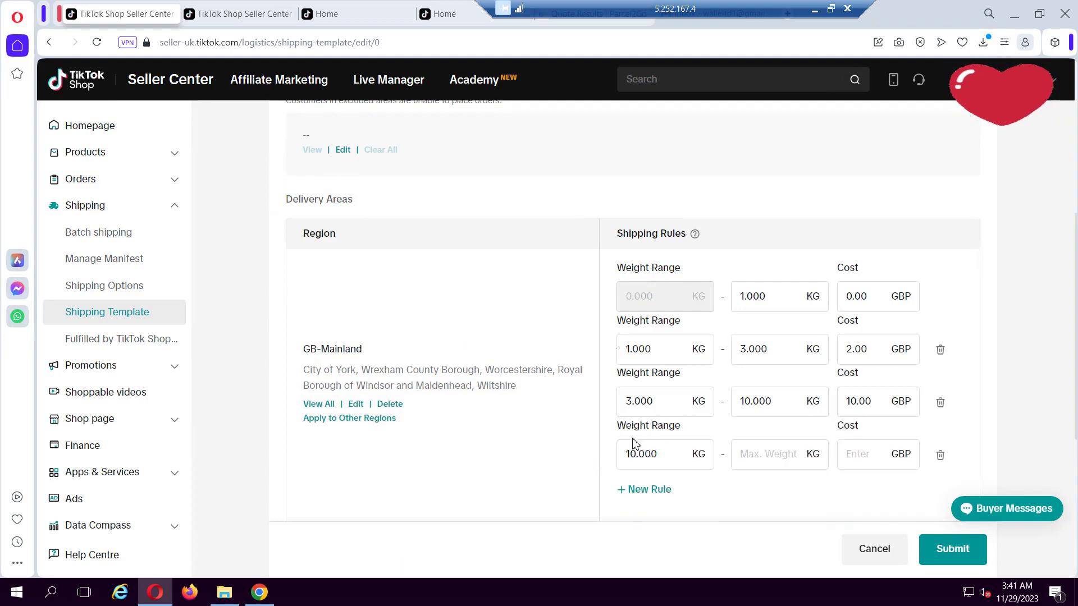
pyautogui.click(767, 454)
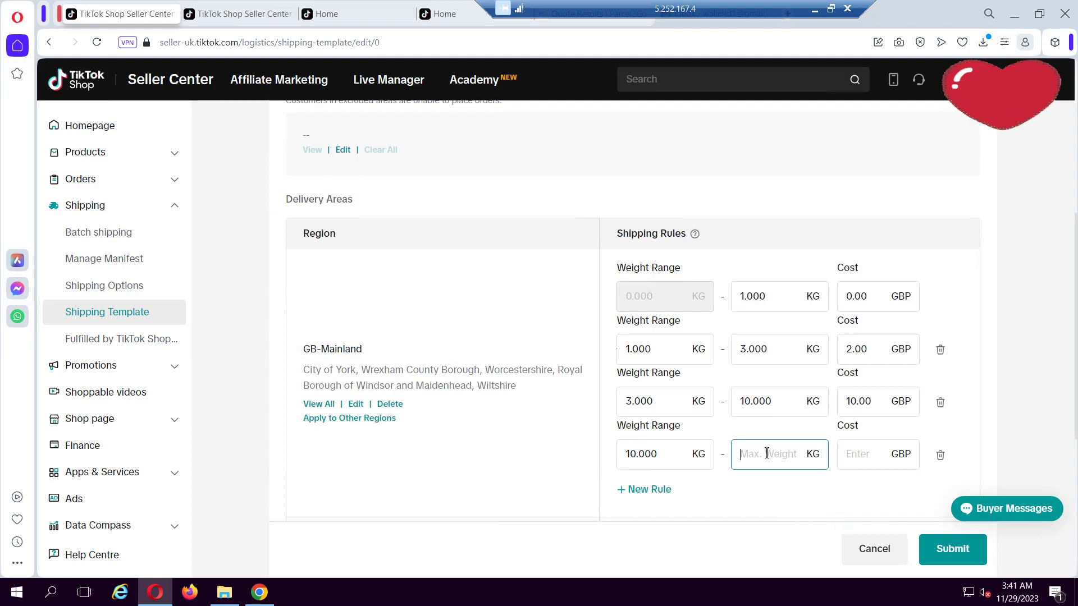
pyautogui.write('30')
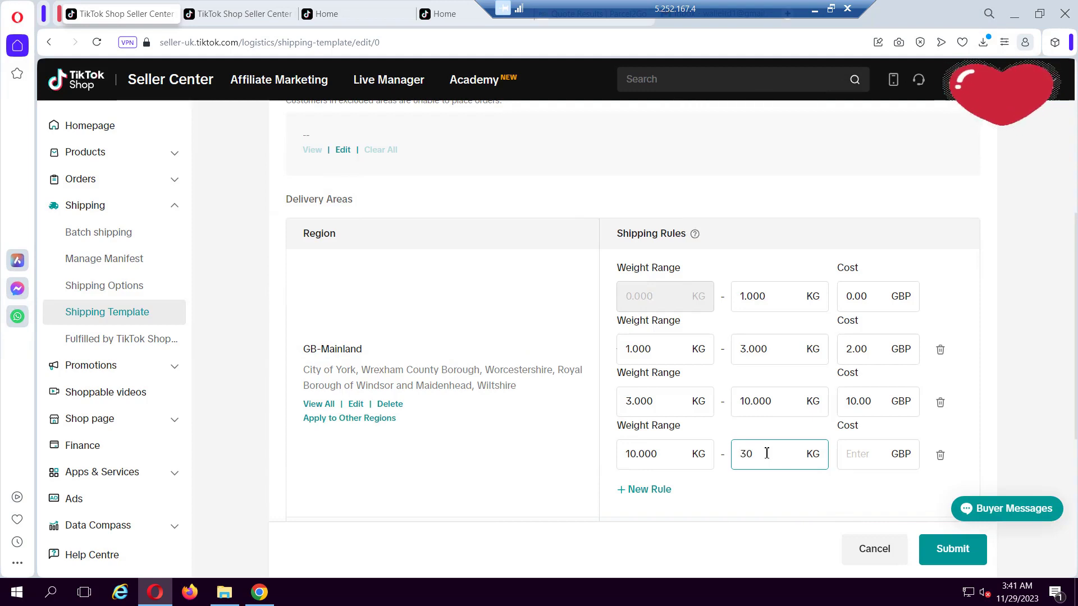
pyautogui.click(863, 457)
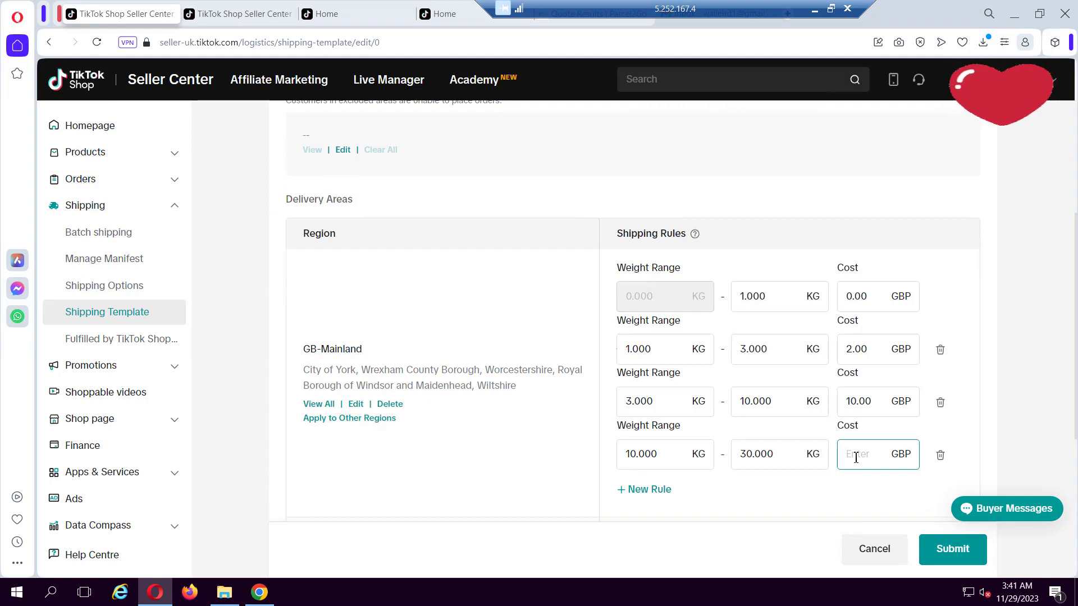
pyautogui.write('20')
pyautogui.click(968, 425)
pyautogui.click(863, 459)
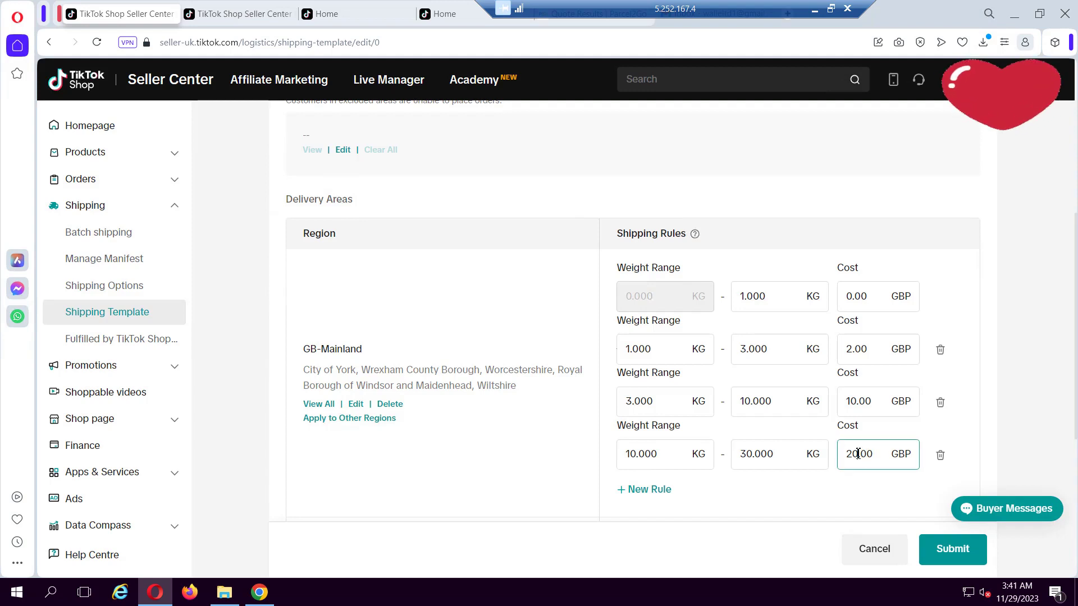
pyautogui.doubleClick(858, 454)
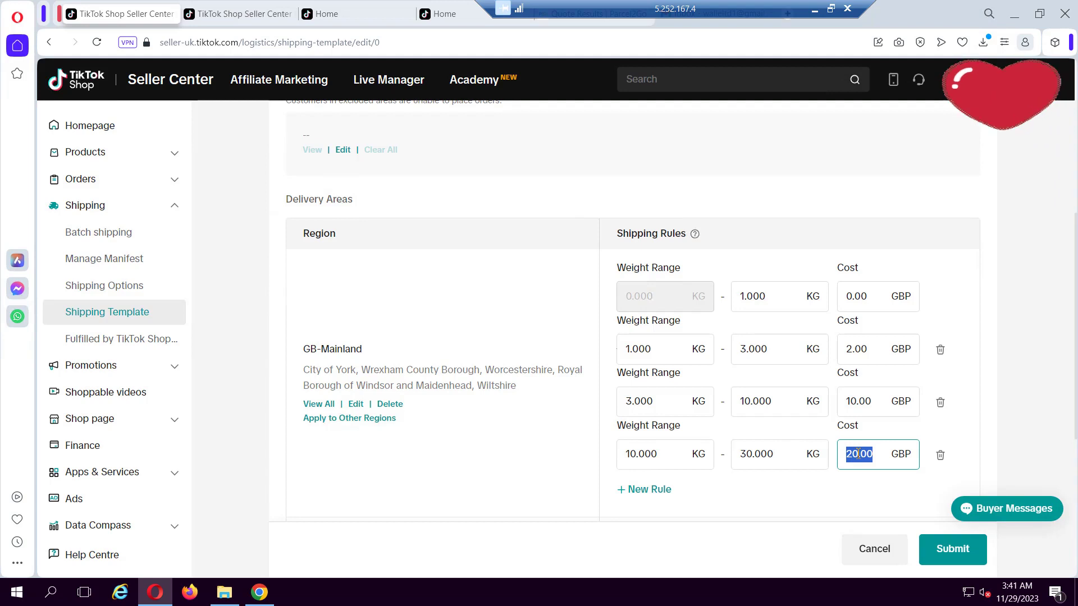
# Step: Re-enter 20 GBP as the cost of the 10–30 kg GB-Mainland shipping rule
pyautogui.write('0')
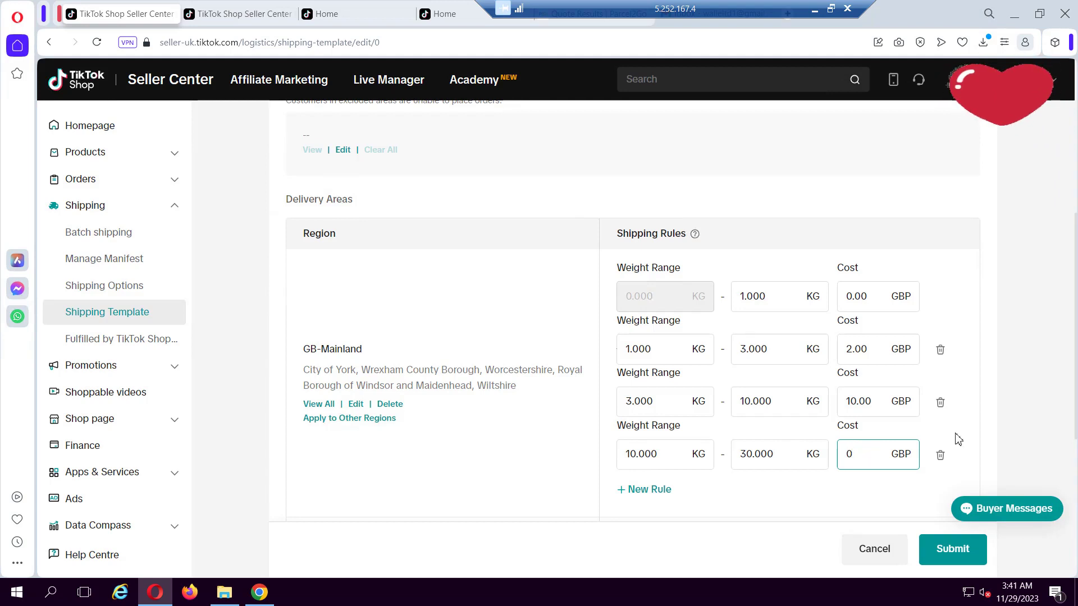
pyautogui.press('BackSpace')
pyautogui.write('20')
pyautogui.click(975, 435)
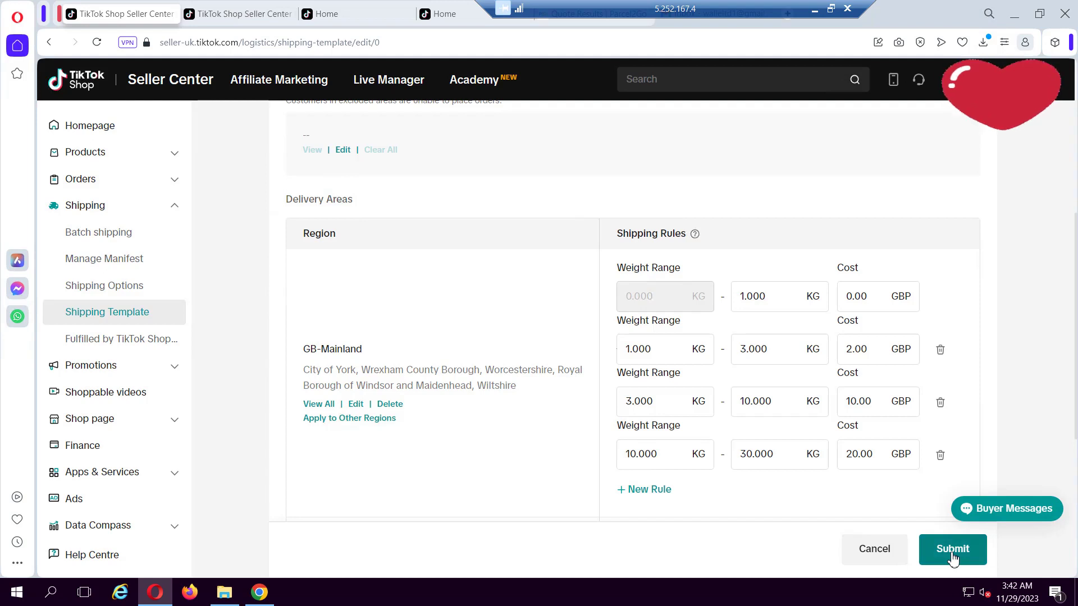
# Step: Check the Custom delivery options in the product draft, restore the Default option, and return to the shipping template
pyautogui.click(218, 13)
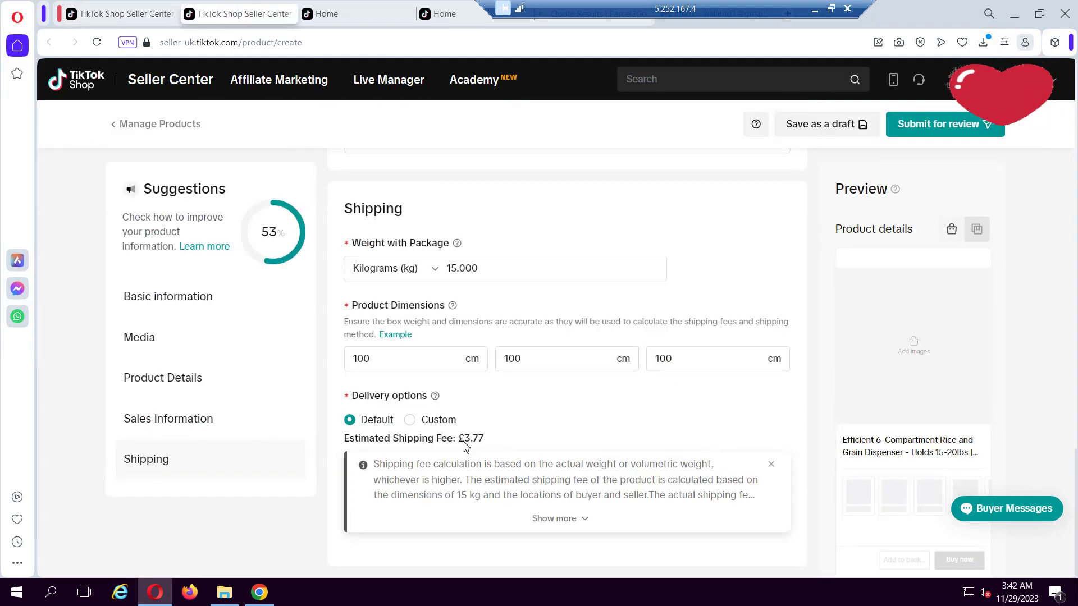
pyautogui.click(437, 423)
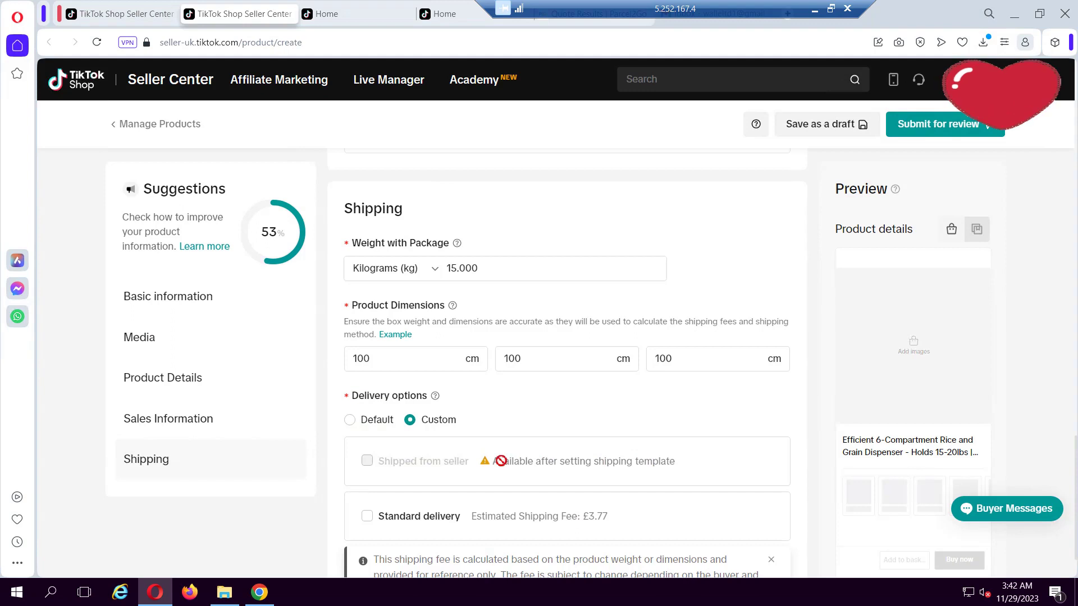
pyautogui.click(350, 421)
pyautogui.click(121, 14)
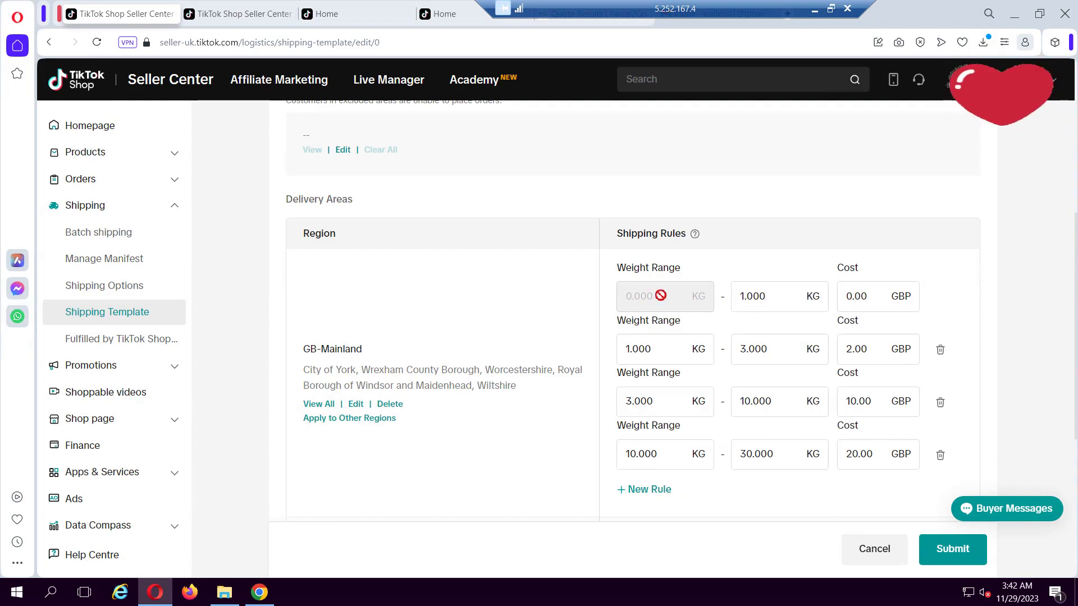
# Step: Review the maximum weights of the four GB-Mainland shipping rules
pyautogui.doubleClick(744, 298)
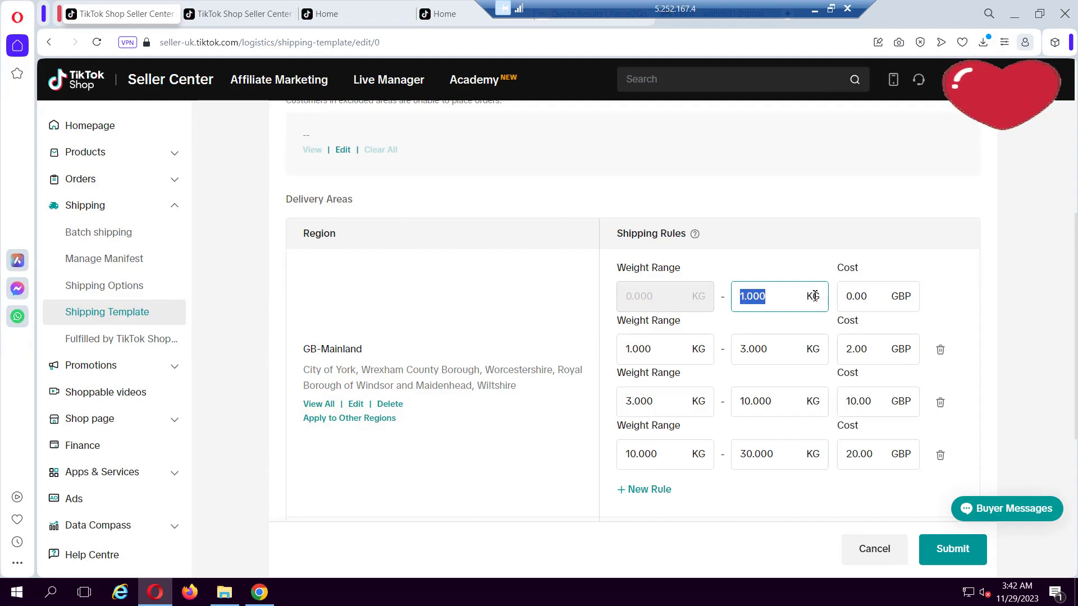
pyautogui.click(785, 295)
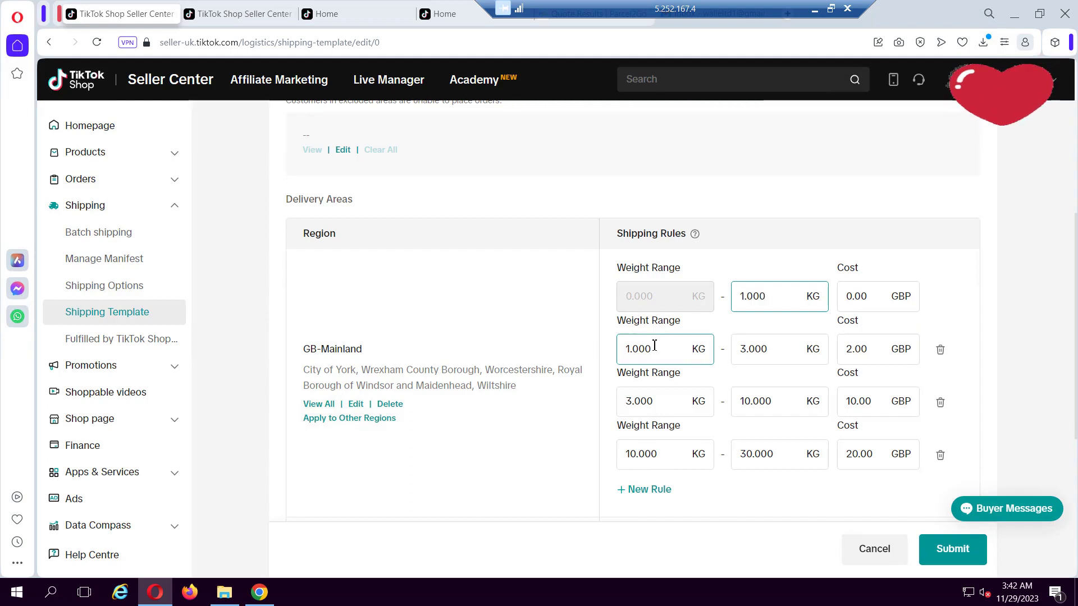
pyautogui.doubleClick(749, 348)
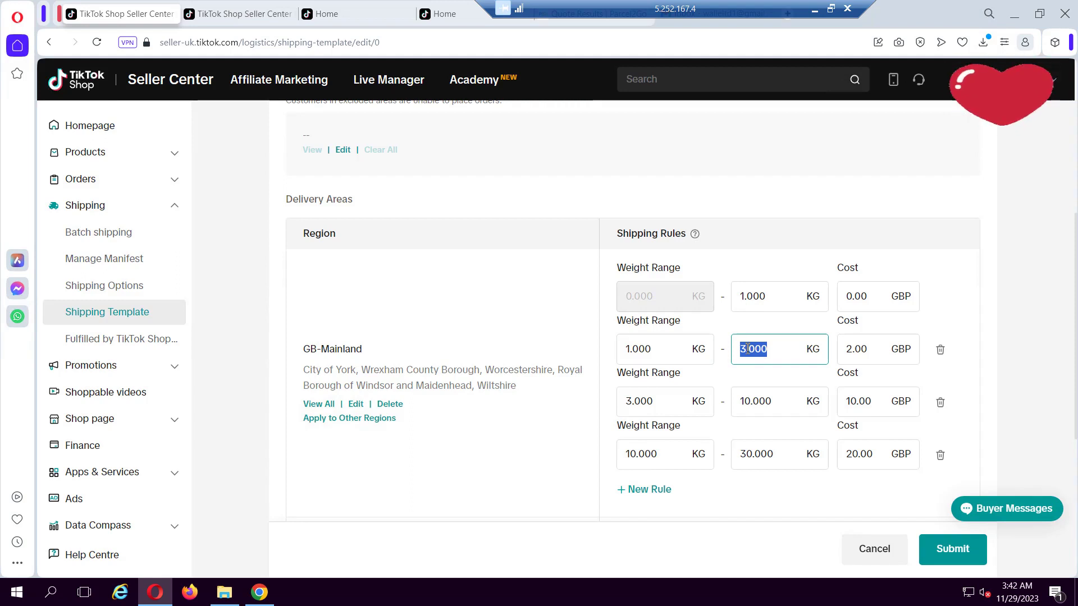
pyautogui.doubleClick(747, 402)
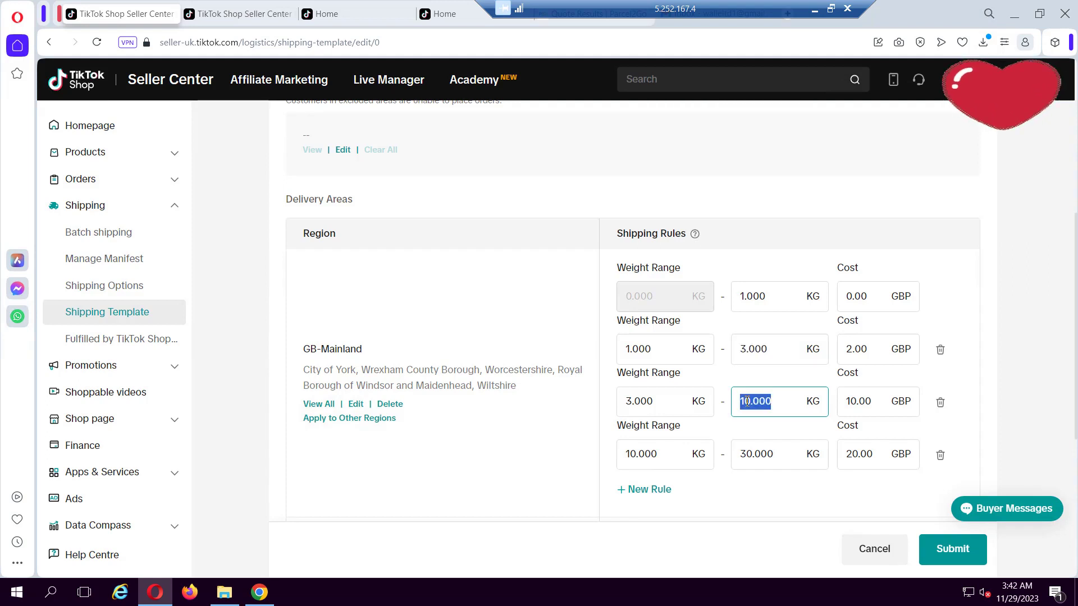
pyautogui.click(752, 456)
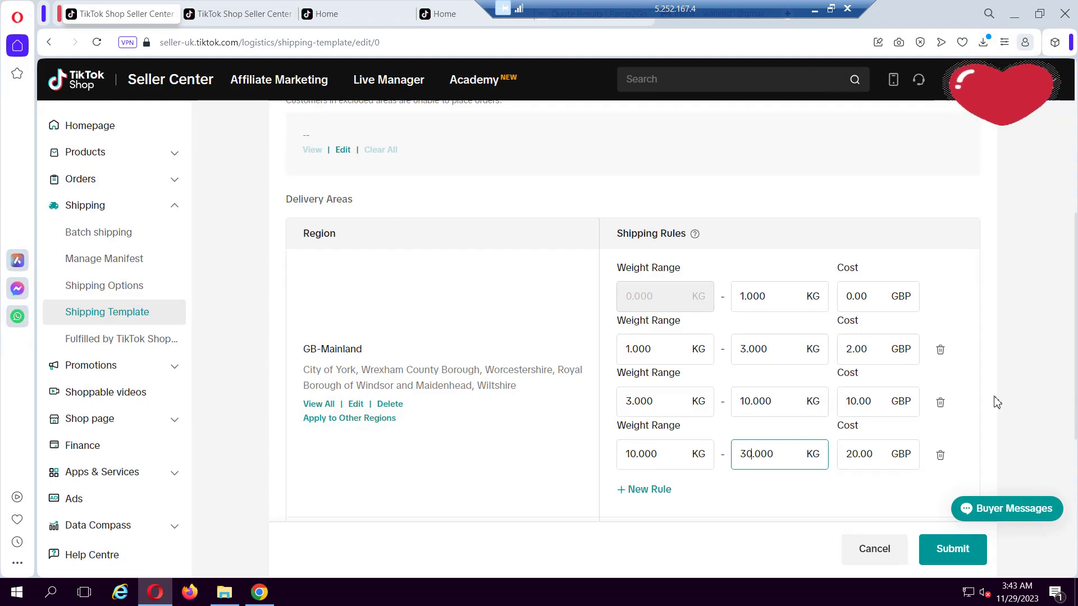
# Step: Try to submit the shipping template and recheck the GB-Mainland weight ranges for gaps
pyautogui.click(946, 550)
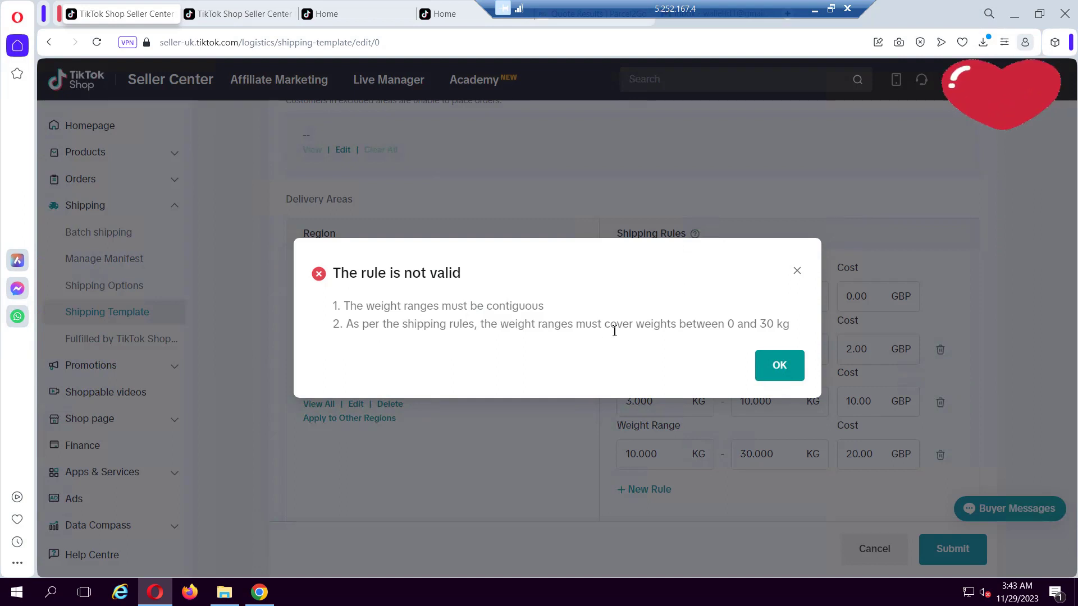
pyautogui.click(779, 370)
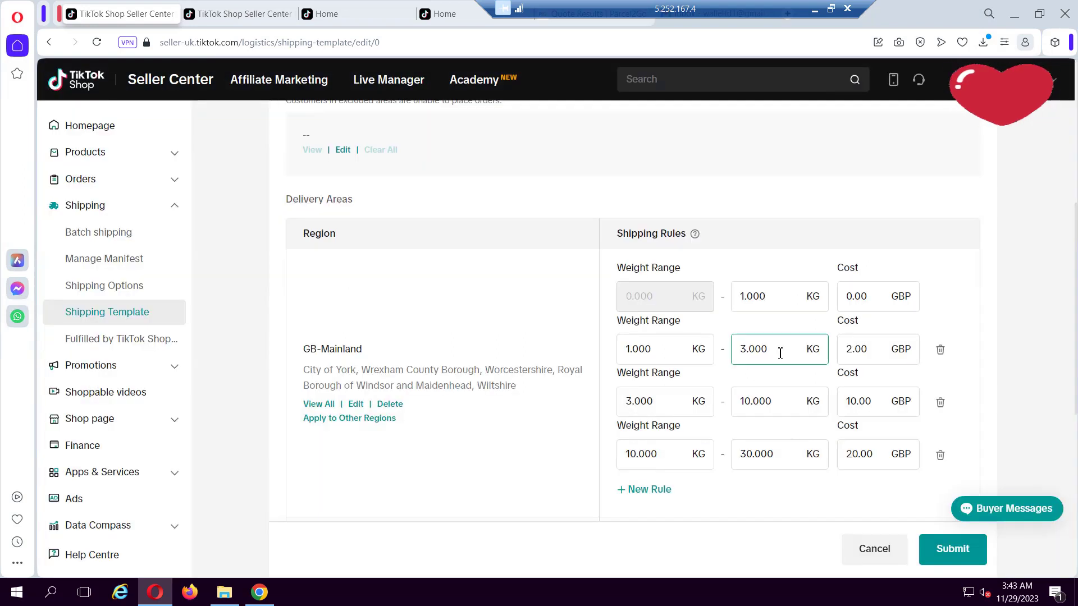
pyautogui.click(757, 302)
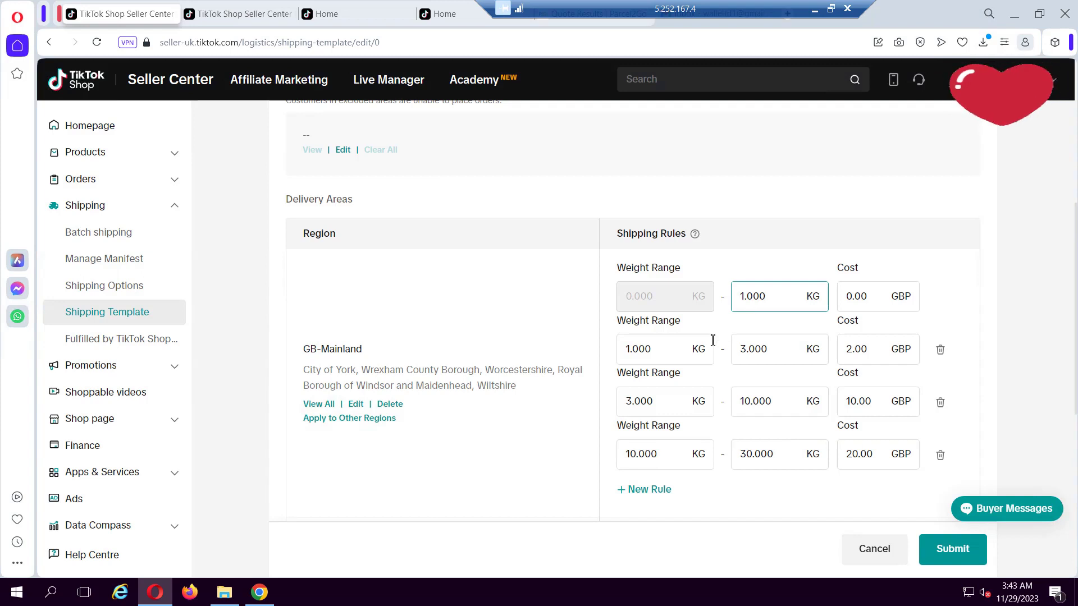
pyautogui.click(748, 349)
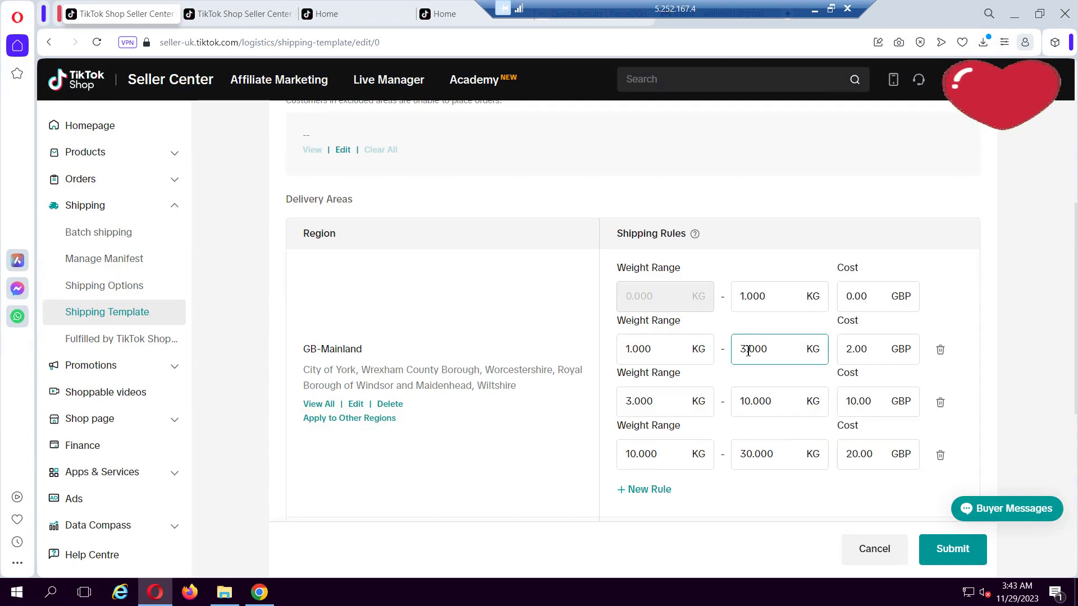
pyautogui.click(750, 403)
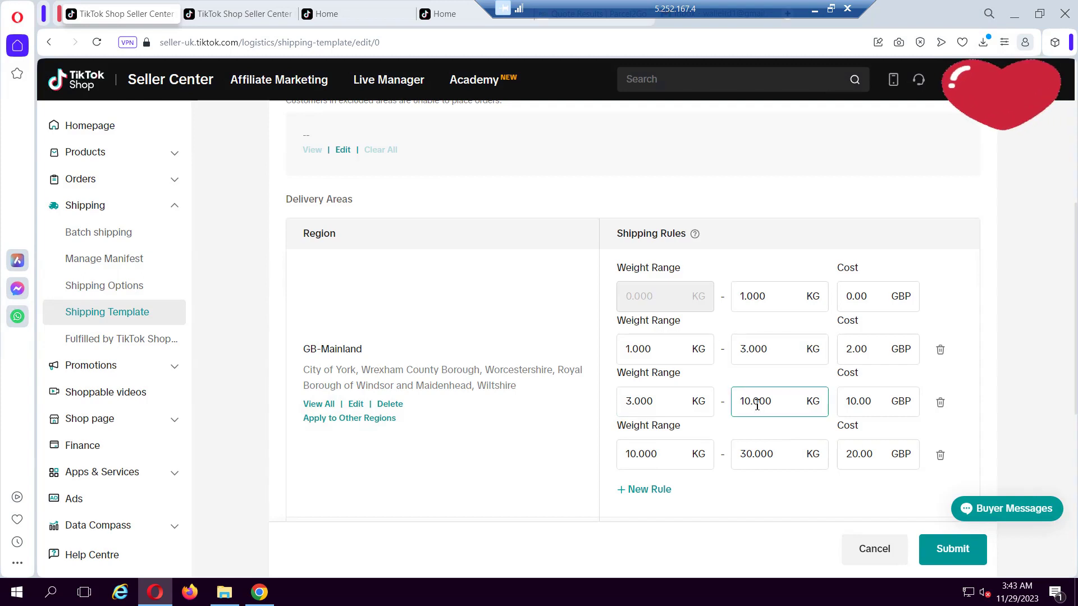
pyautogui.click(682, 447)
pyautogui.click(778, 449)
pyautogui.click(806, 481)
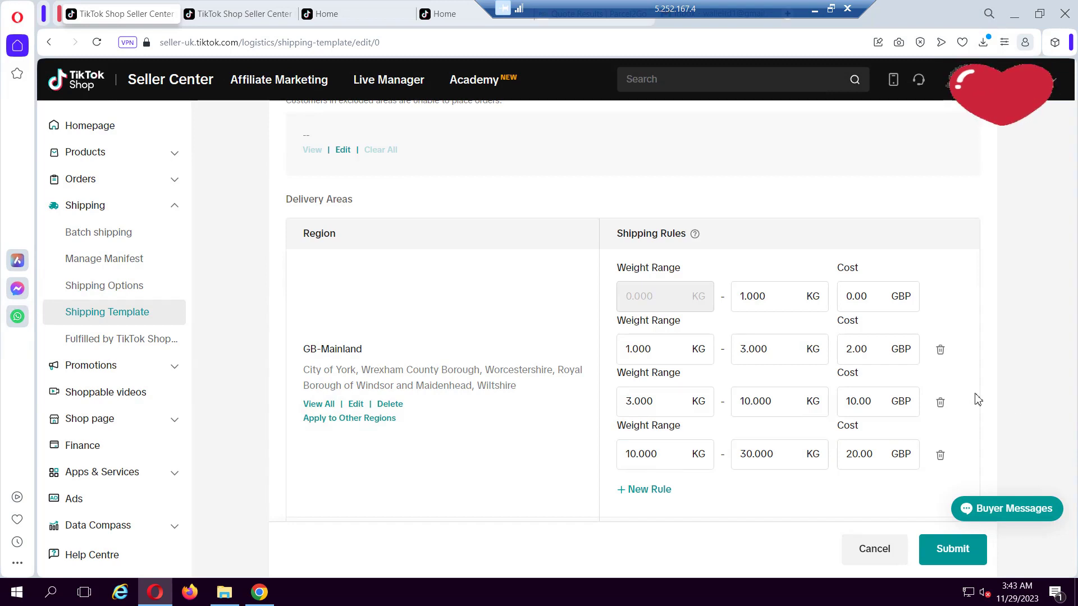
# Step: Set the GB-Remote Areas shipping rule to a maximum weight of 30 kg with a cost of 100 GBP
pyautogui.scroll(-1, 977, 400)
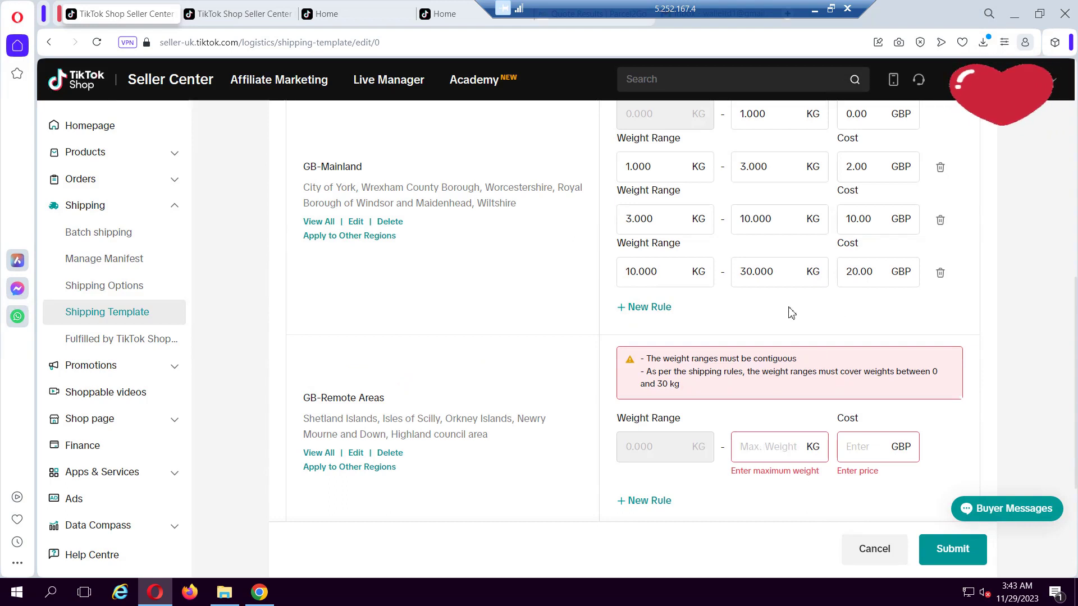
pyautogui.click(748, 454)
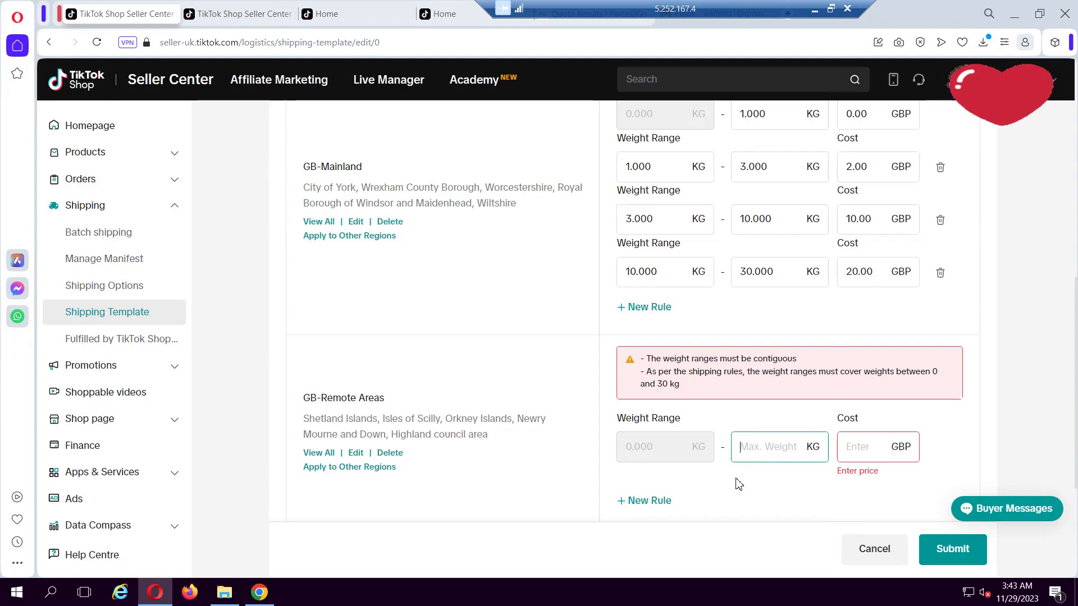
pyautogui.write('30')
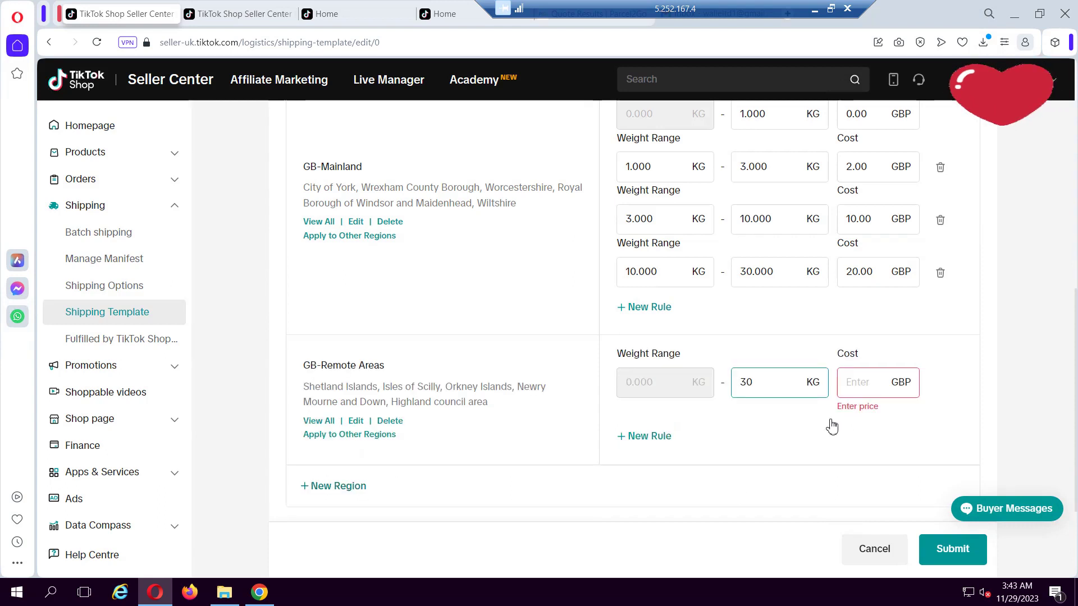
pyautogui.click(868, 381)
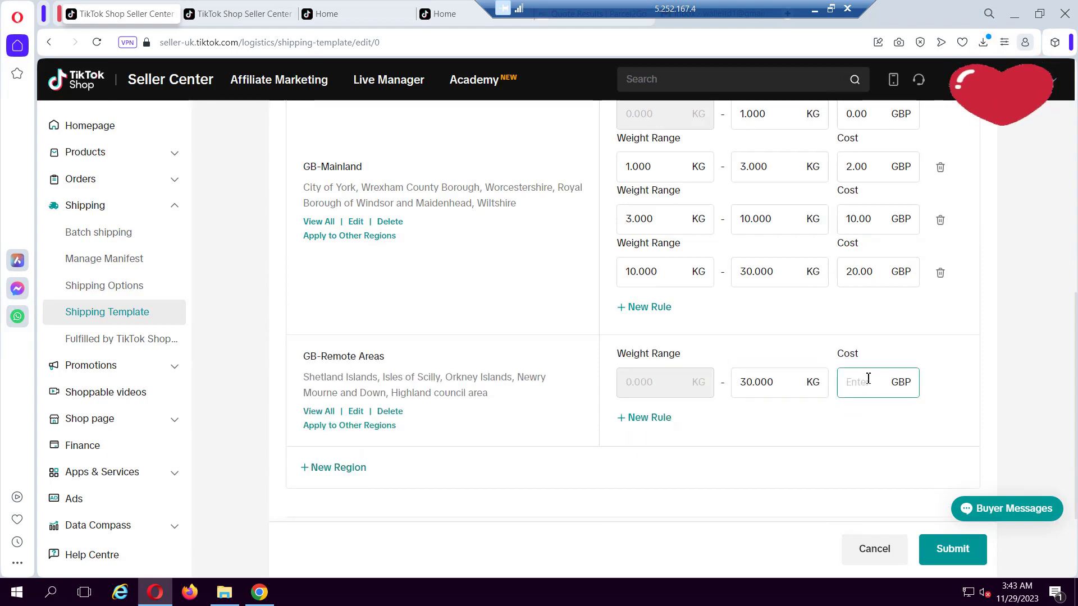
pyautogui.write('100')
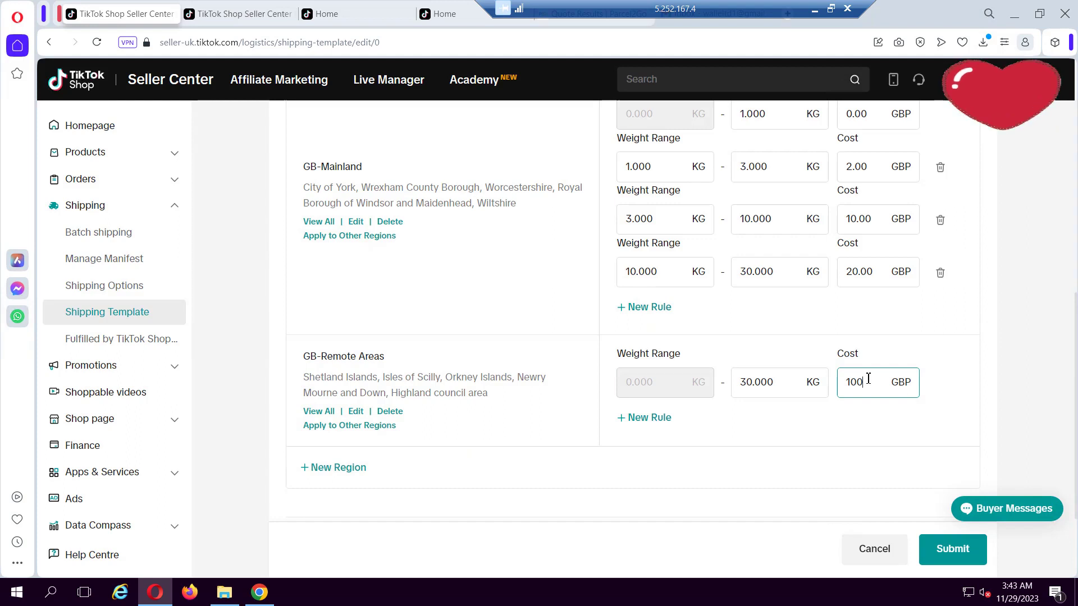
# Step: Set the GB-Remote Areas cost to 200 GBP, and submit and save the shipping template
pyautogui.press('BackSpace')
pyautogui.press('BackSpace')
pyautogui.press('BackSpace')
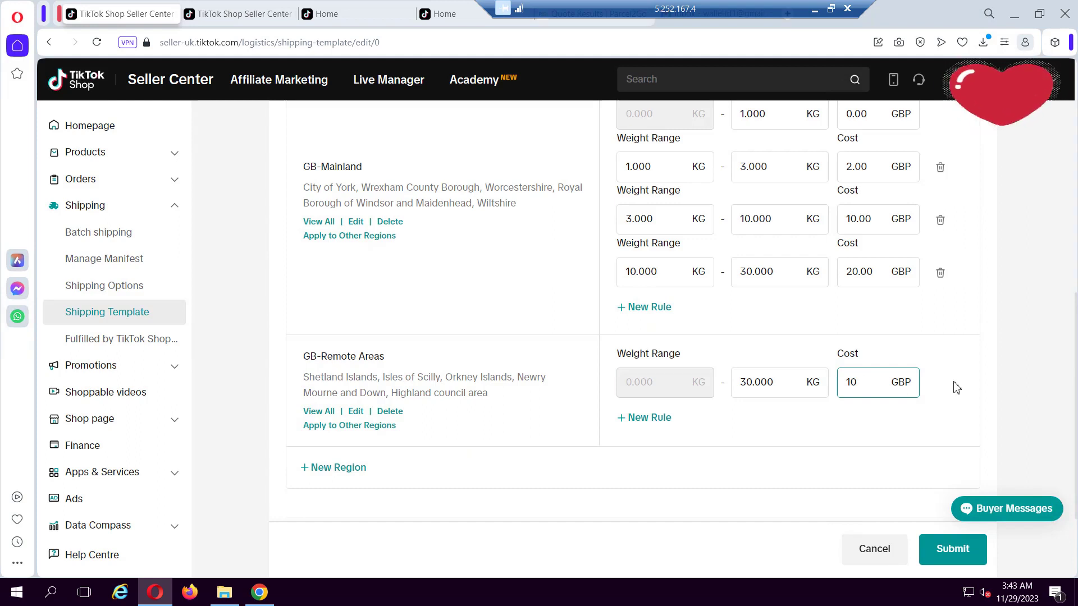
pyautogui.write('200')
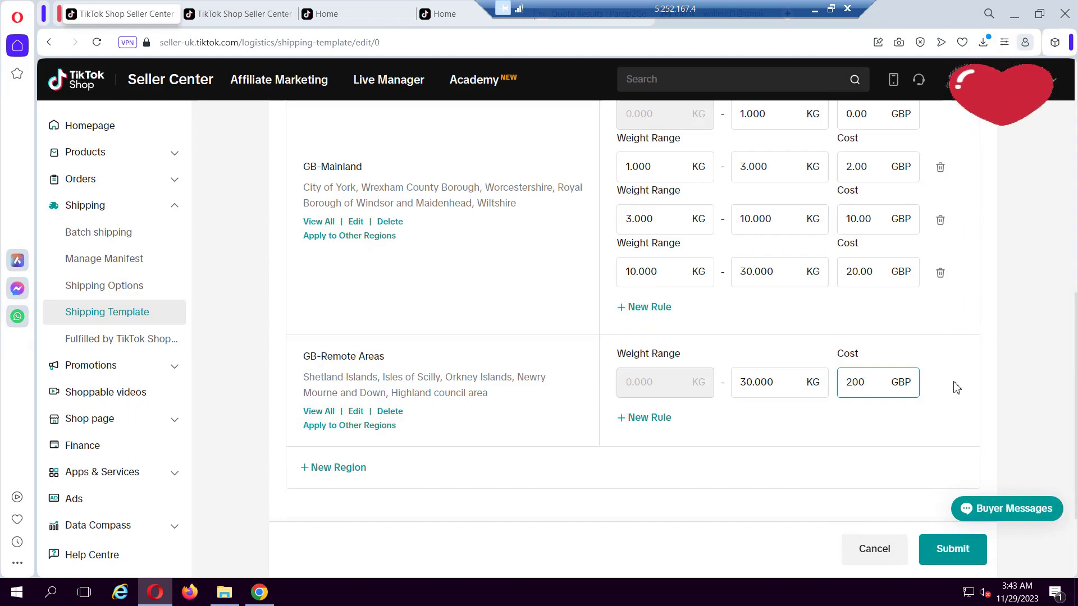
pyautogui.click(956, 387)
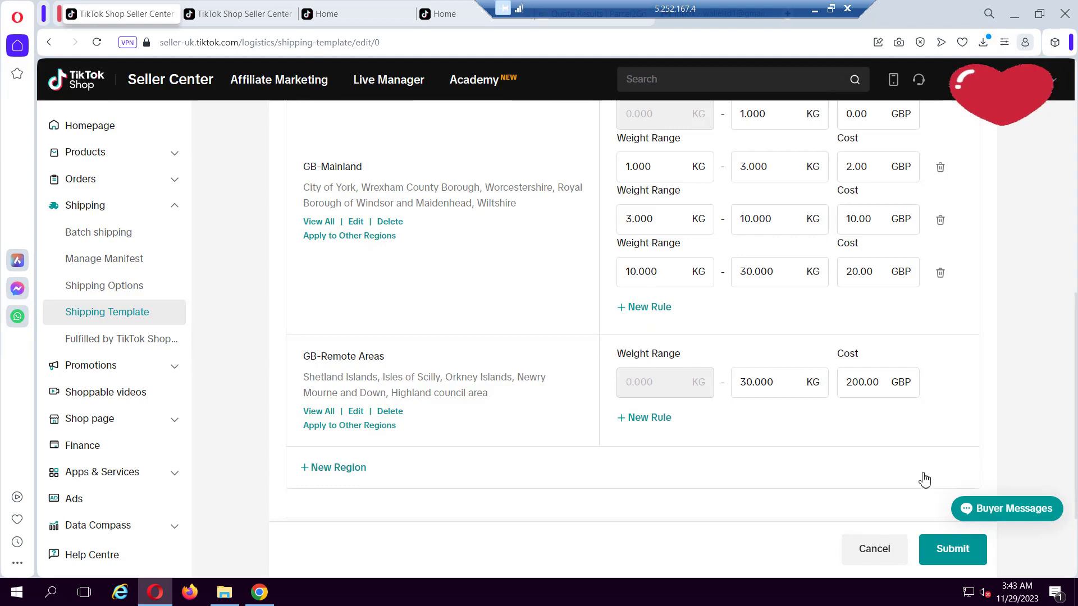
pyautogui.click(949, 560)
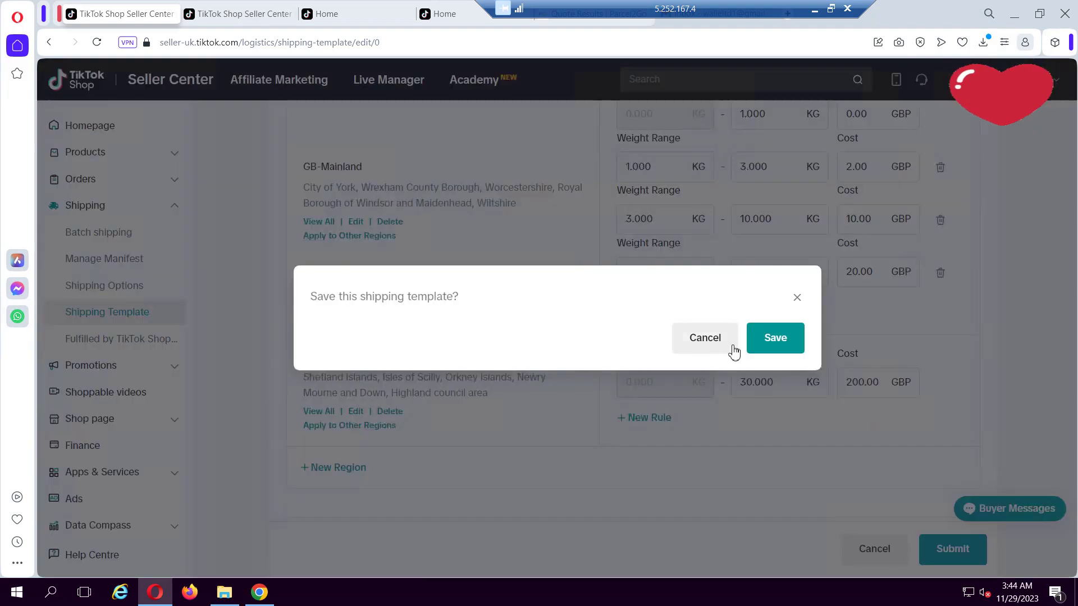
pyautogui.click(778, 344)
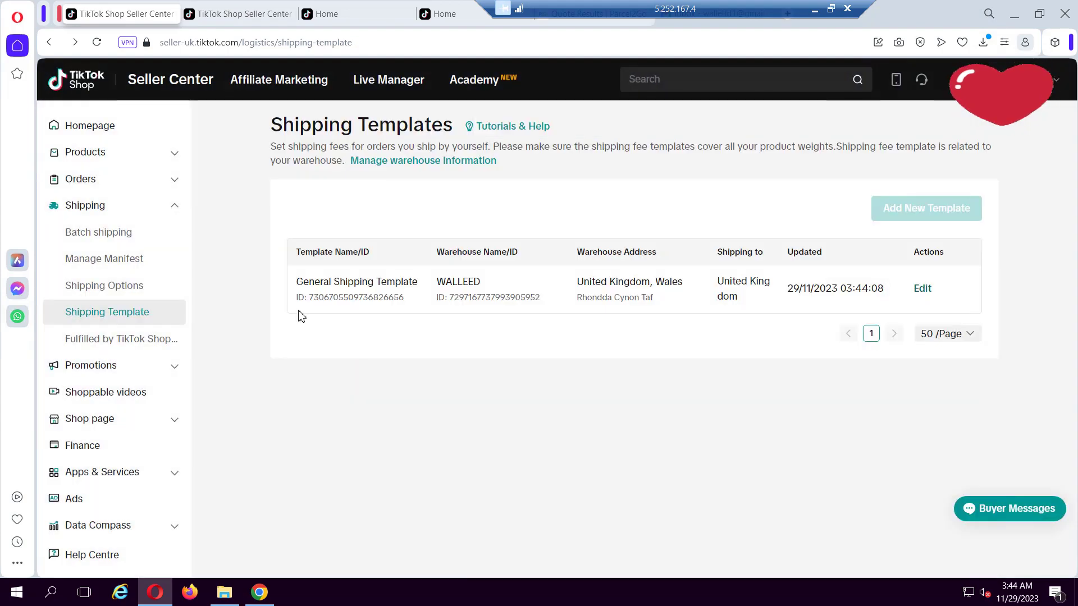
# Step: Set all three product dimensions in the product draft's shipping section to 50 cm
pyautogui.click(232, 14)
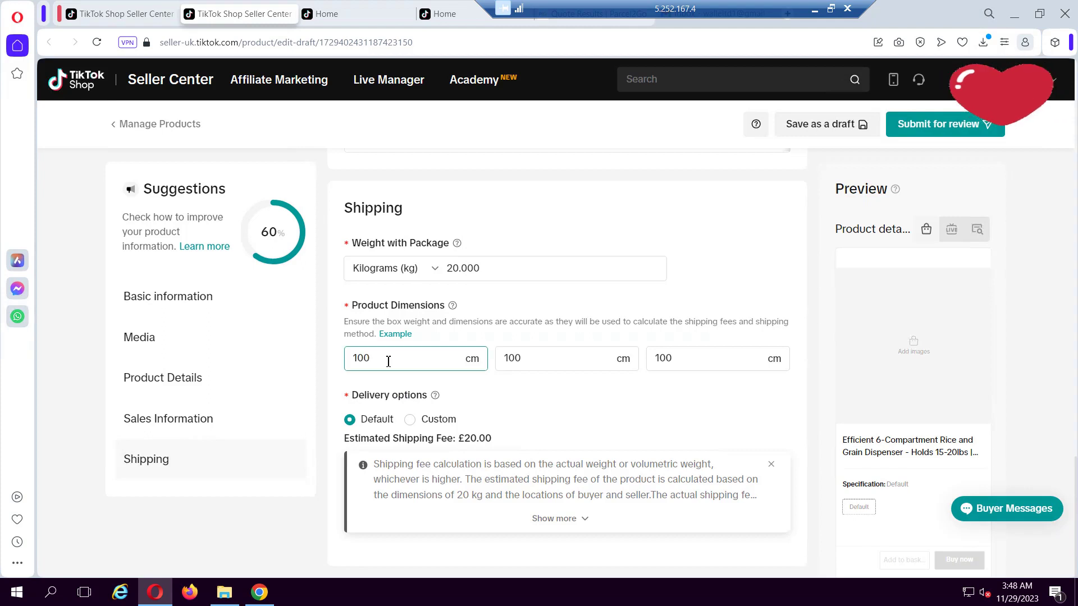
pyautogui.press('BackSpace')
pyautogui.press('BackSpace')
pyautogui.press('BackSpace')
pyautogui.write('50')
pyautogui.press('Tab')
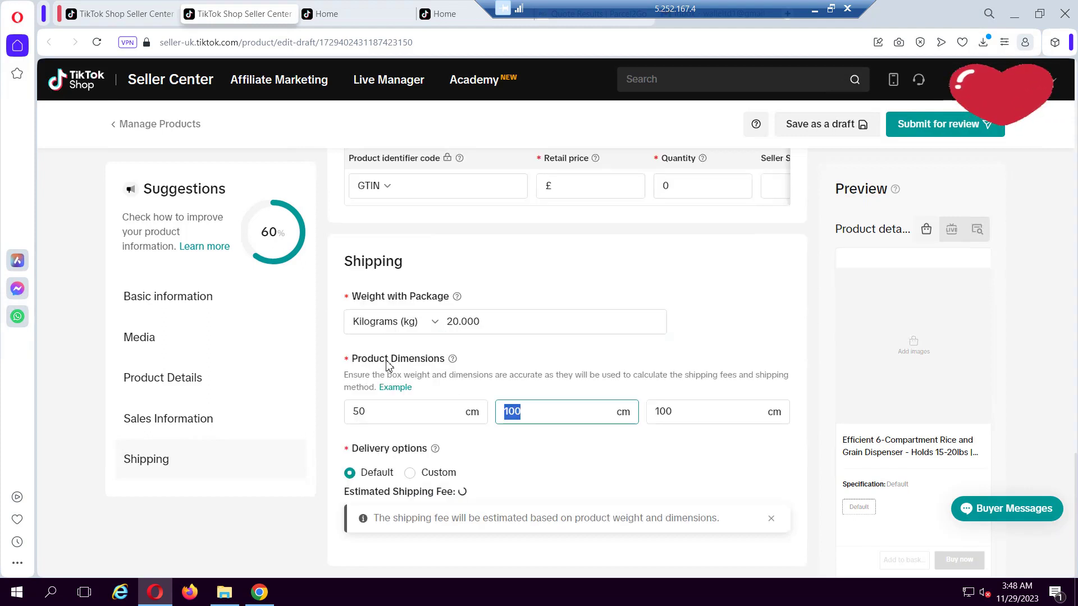
pyautogui.write('50')
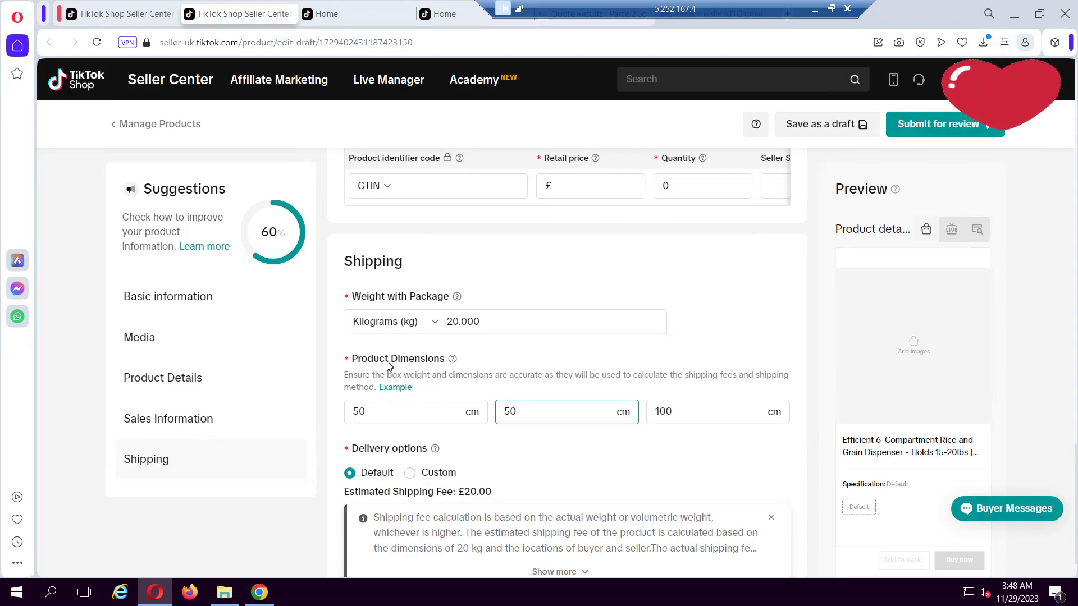
pyautogui.press('Tab')
pyautogui.write('50')
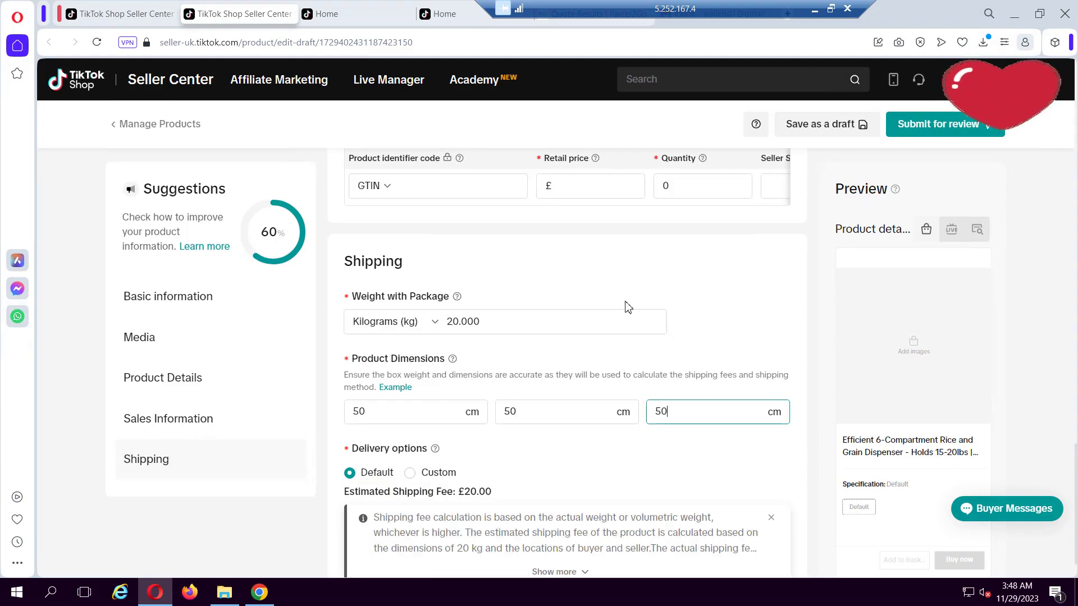
pyautogui.click(628, 307)
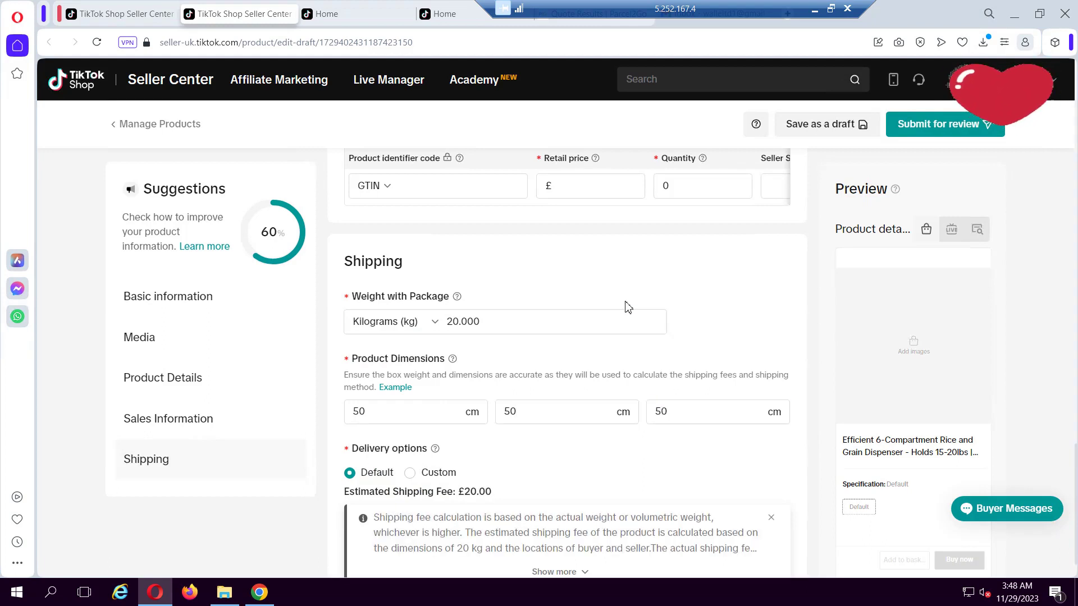
# Step: Check the package weight and switch the product's delivery options to Custom
pyautogui.click(449, 317)
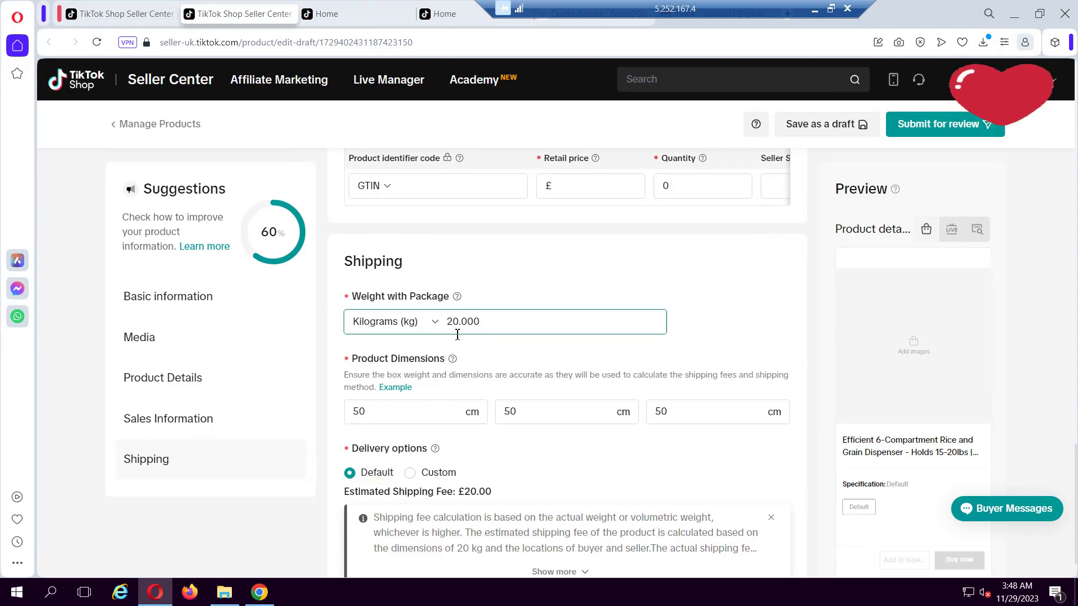
pyautogui.click(410, 341)
pyautogui.click(539, 329)
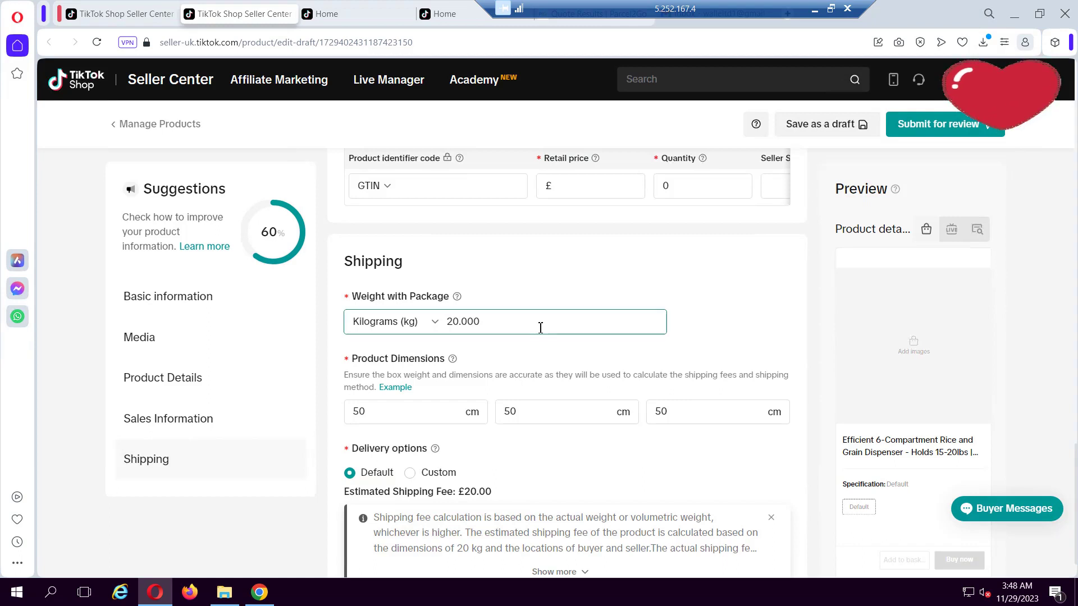
pyautogui.scroll(-1, 540, 328)
pyautogui.click(541, 328)
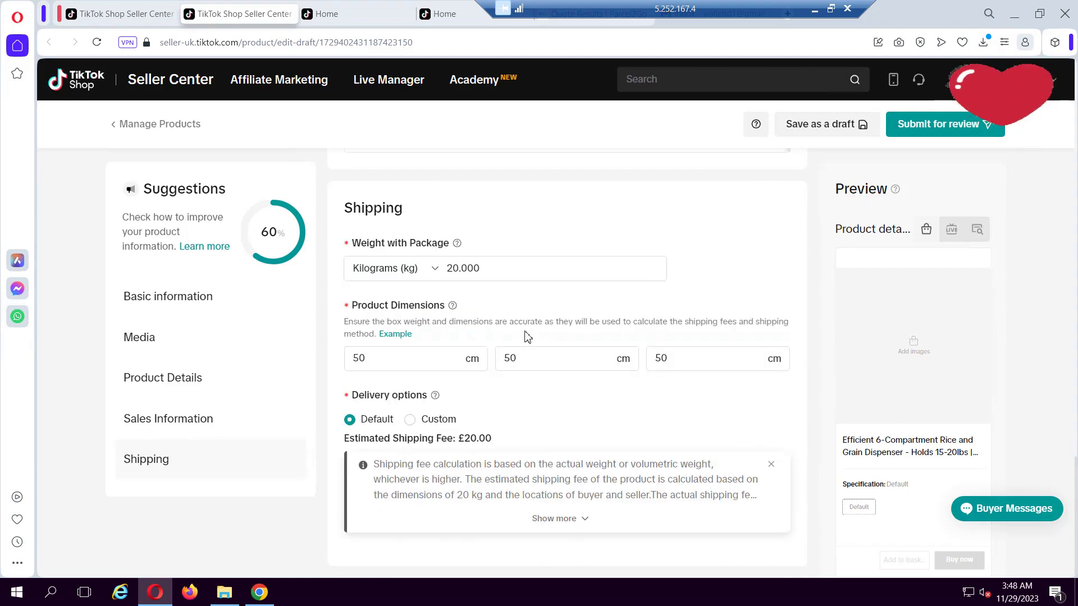
pyautogui.click(409, 421)
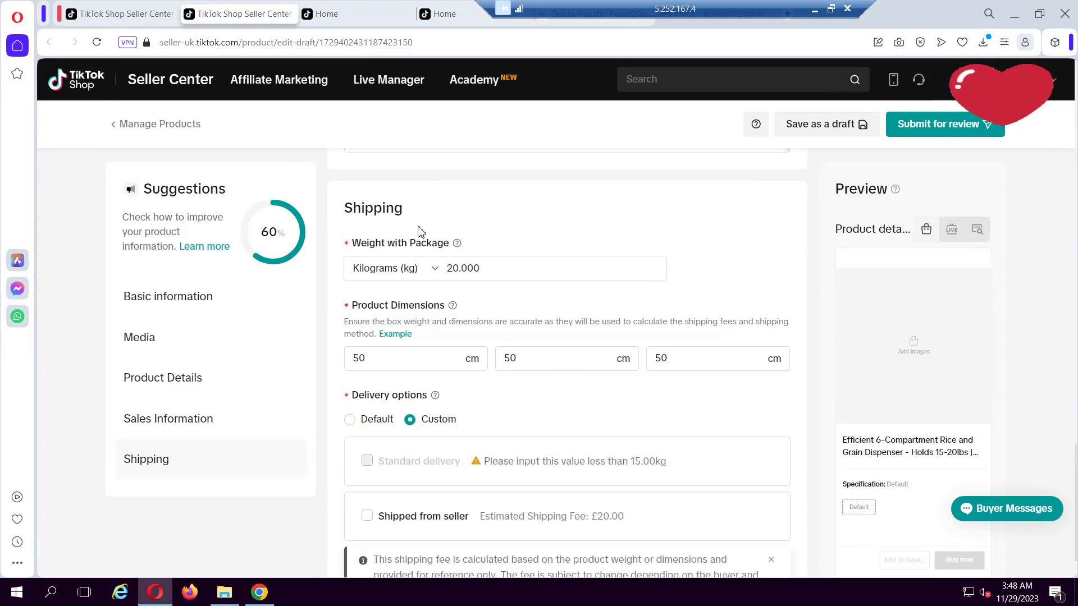
# Step: Set the product draft's package weight to 15 kg and check the shipping fees of its delivery options
pyautogui.click(459, 269)
pyautogui.press('BackSpace')
pyautogui.press('BackSpace')
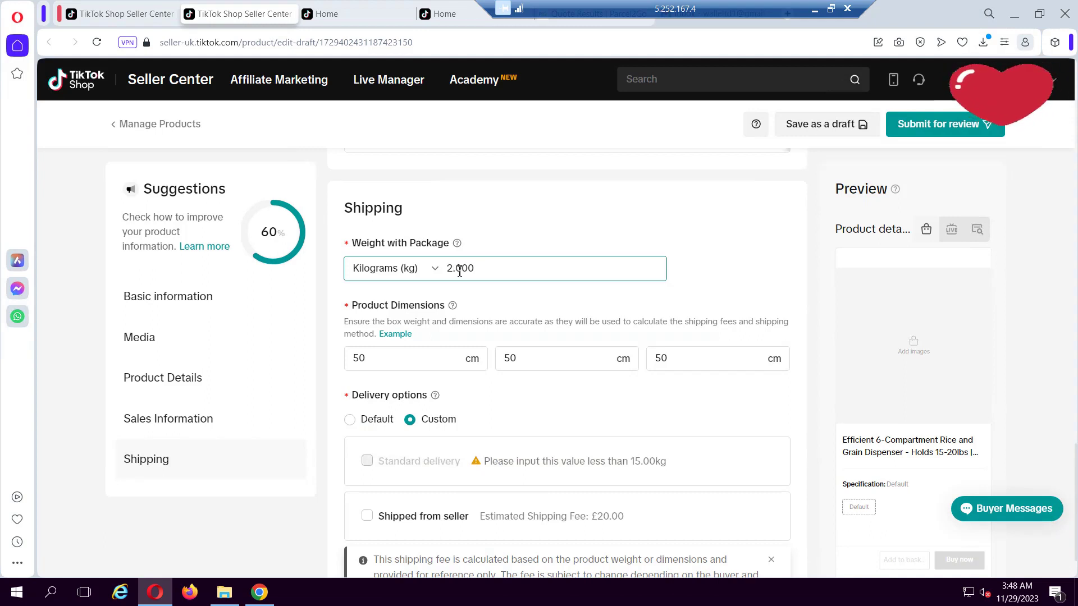
pyautogui.write('15')
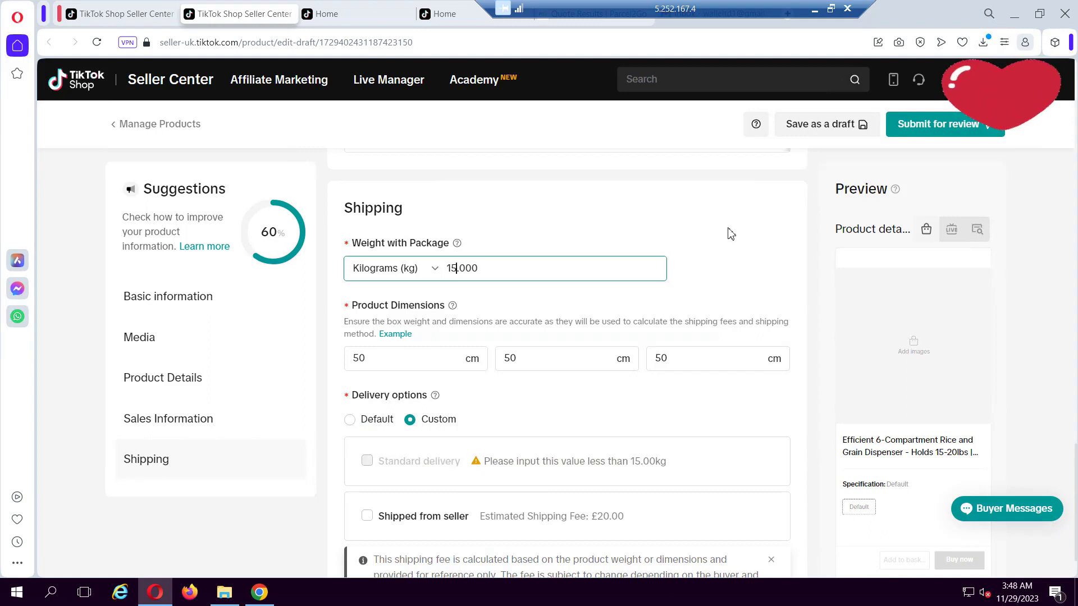
pyautogui.click(711, 363)
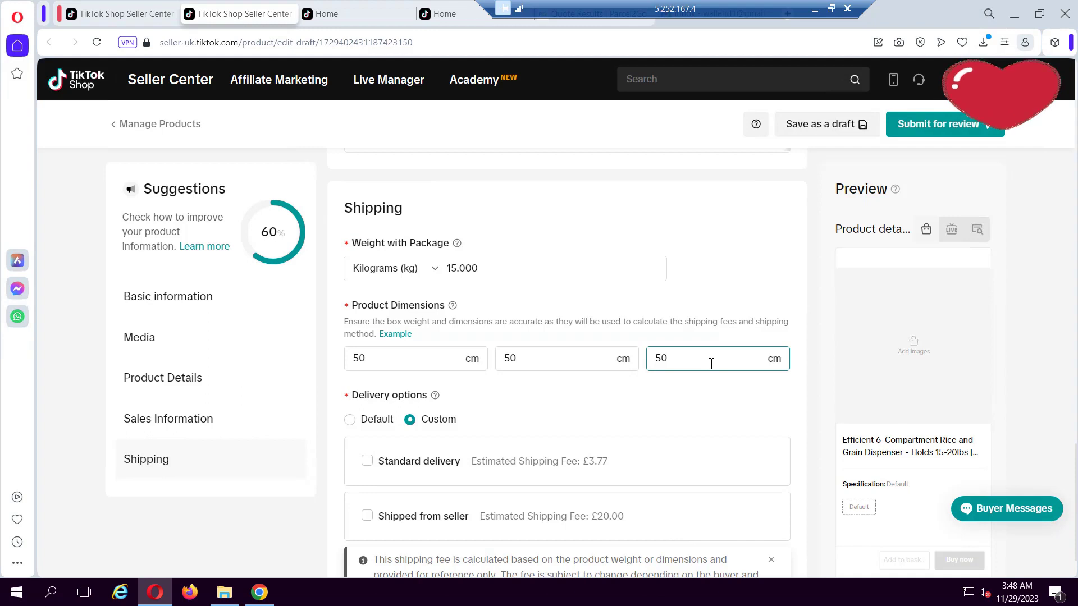
pyautogui.click(696, 257)
pyautogui.scroll(-2, 696, 257)
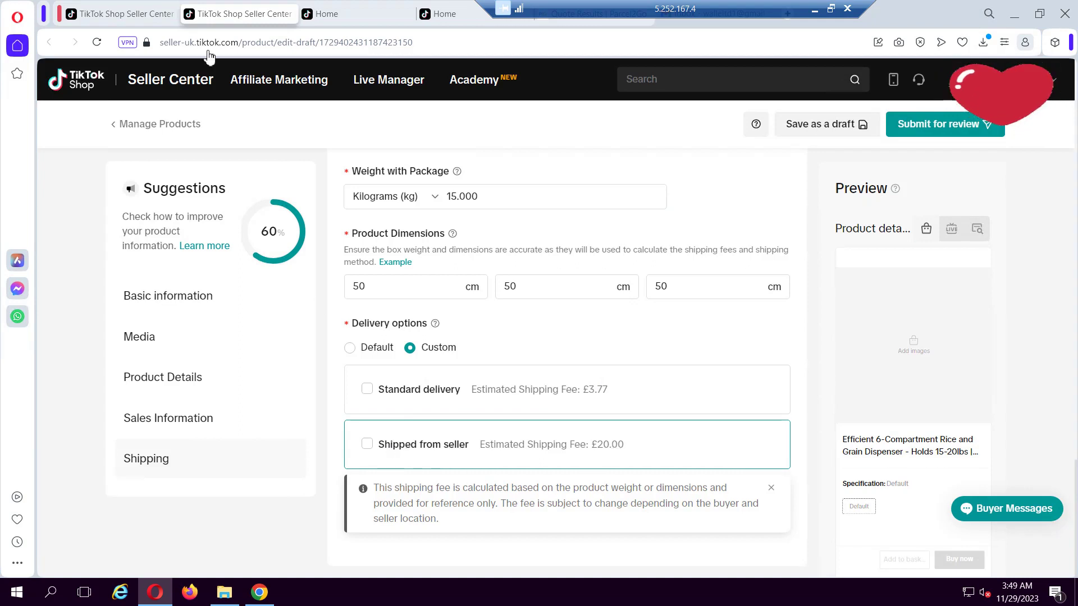
# Step: Open the General Shipping Template for editing and show the GB-Mainland shipping rules
pyautogui.click(109, 12)
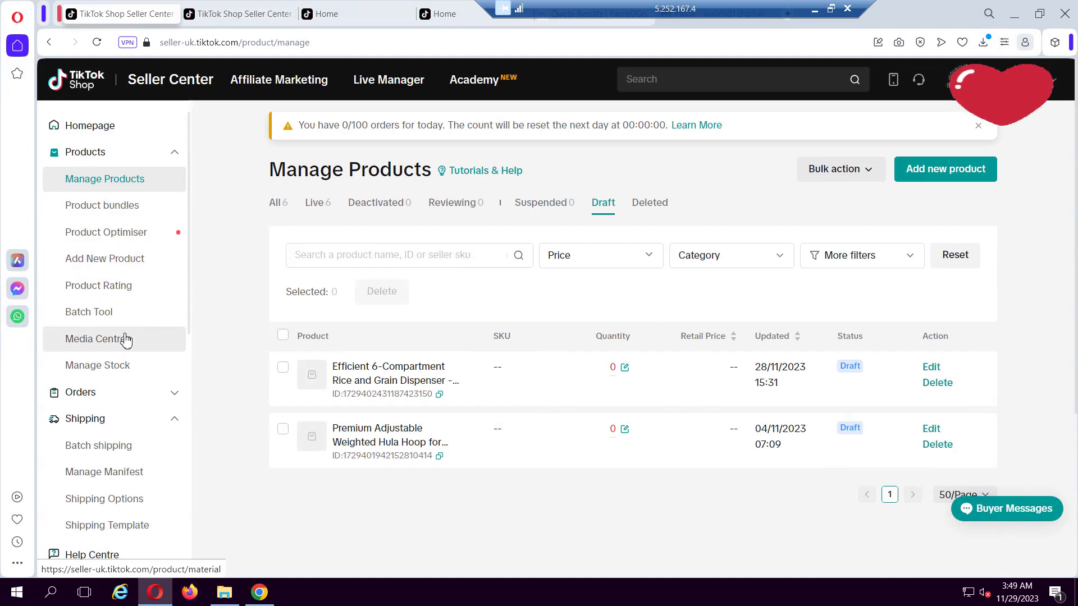
pyautogui.click(135, 526)
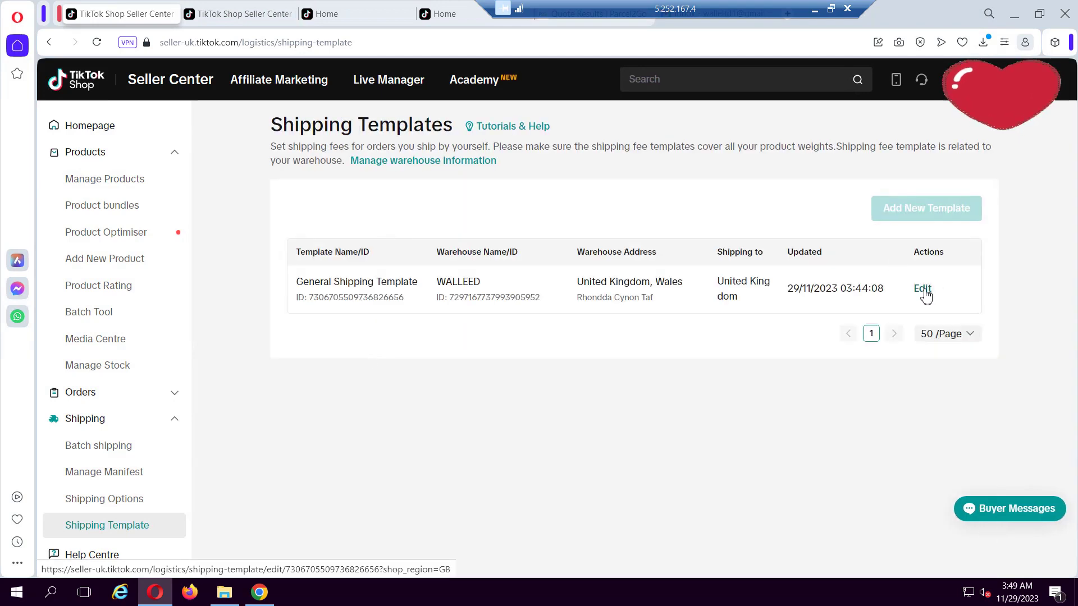
pyautogui.click(923, 289)
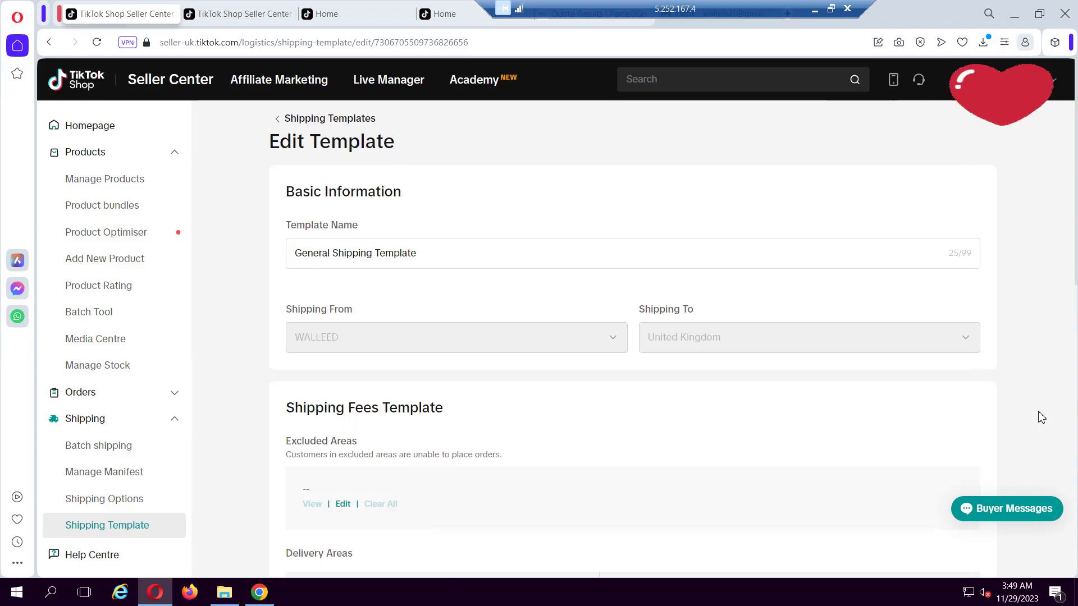
pyautogui.scroll(-10, 1042, 418)
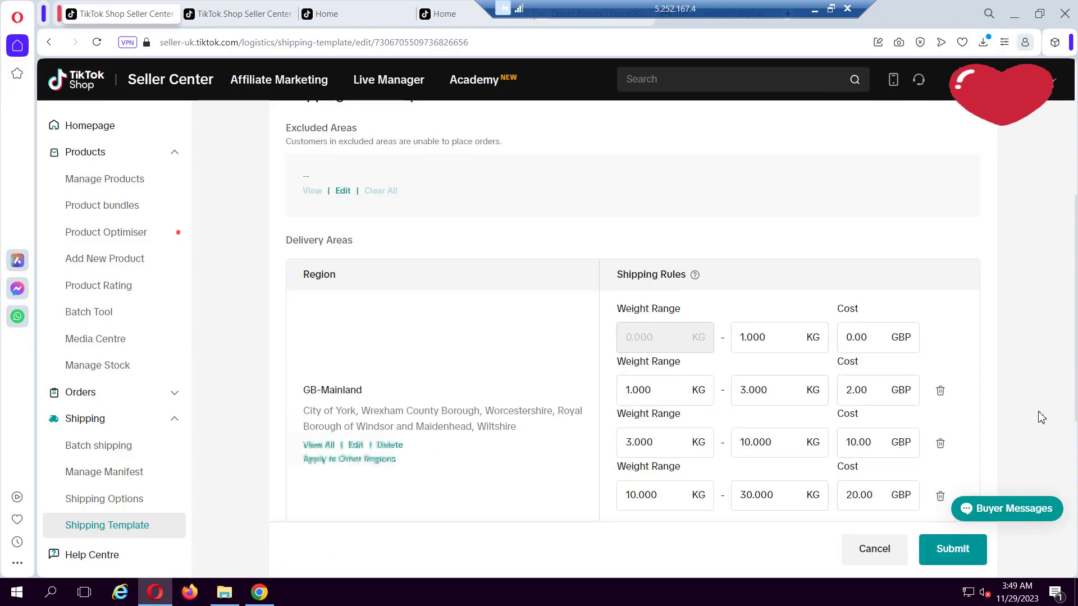
pyautogui.scroll(5, 1041, 418)
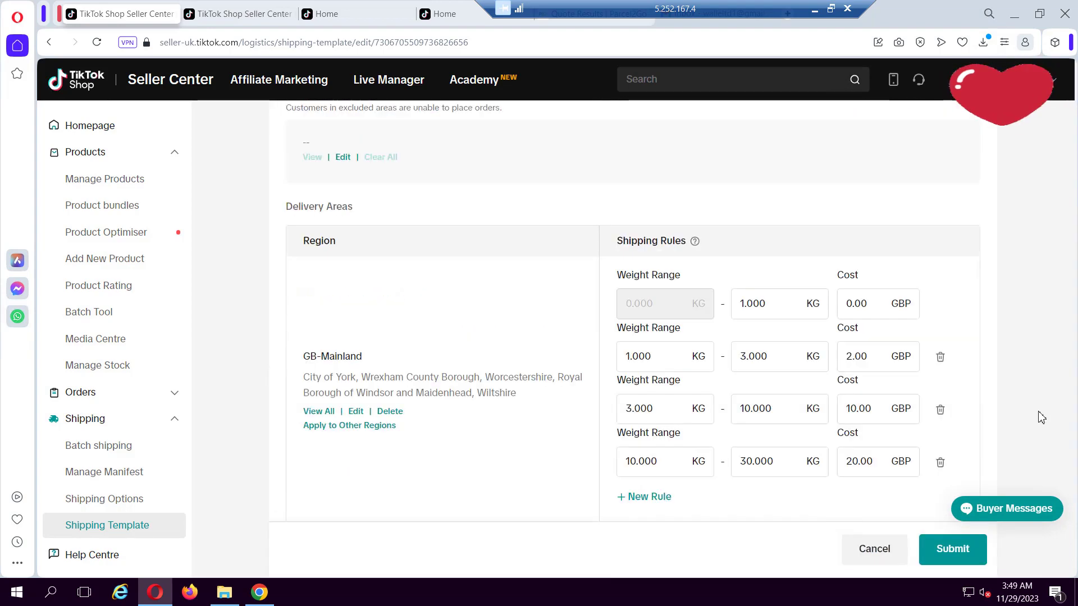
# Step: Examine the weight range and cost of the GB-Mainland 10–30 kg shipping rule
pyautogui.click(685, 462)
pyautogui.click(386, 270)
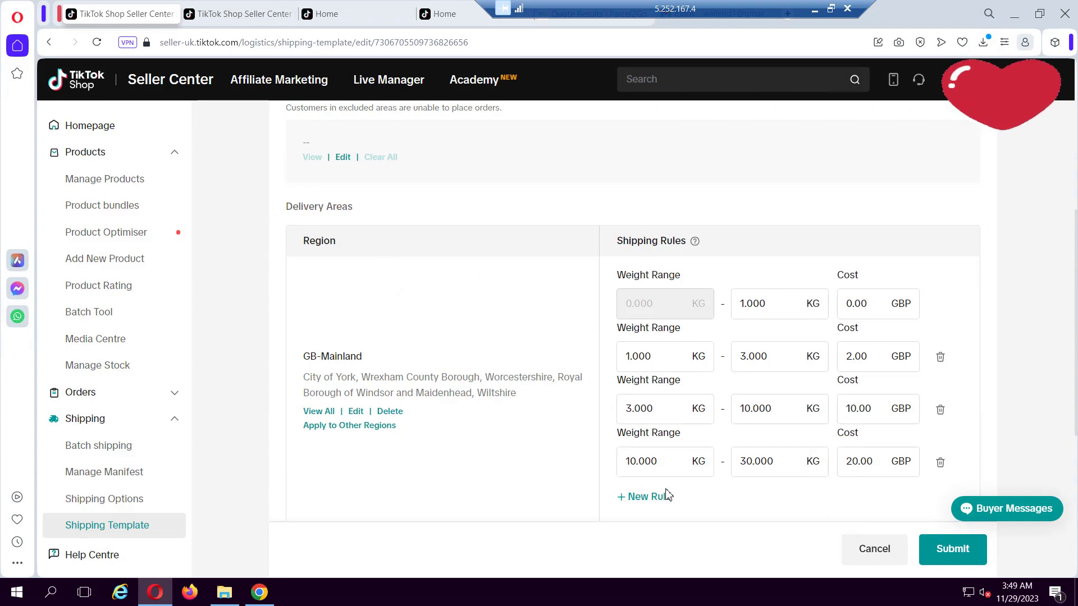
pyautogui.click(672, 460)
pyautogui.click(761, 461)
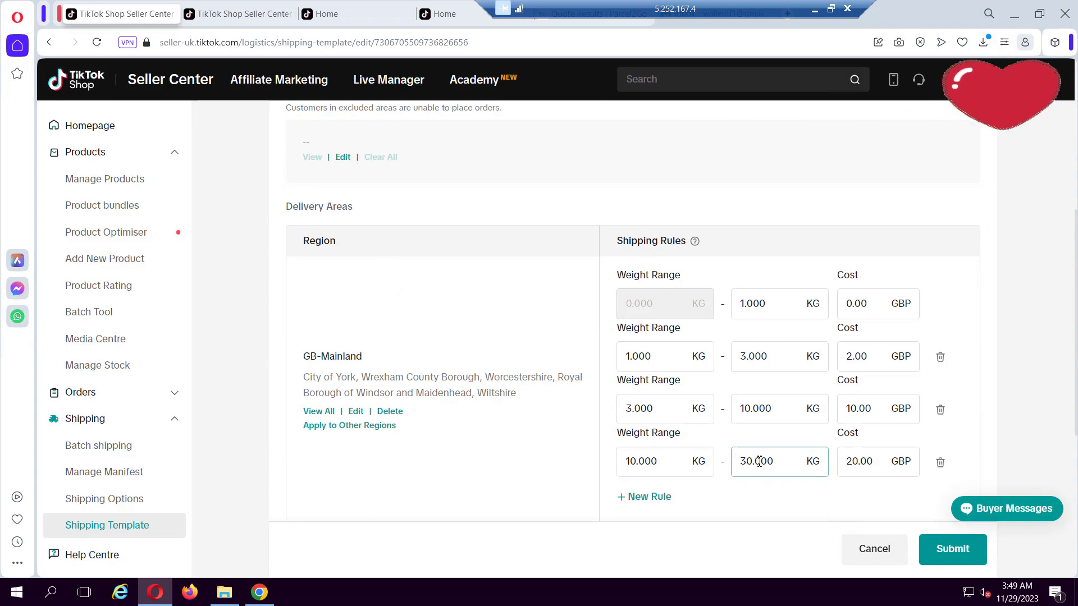
pyautogui.click(694, 468)
pyautogui.click(758, 461)
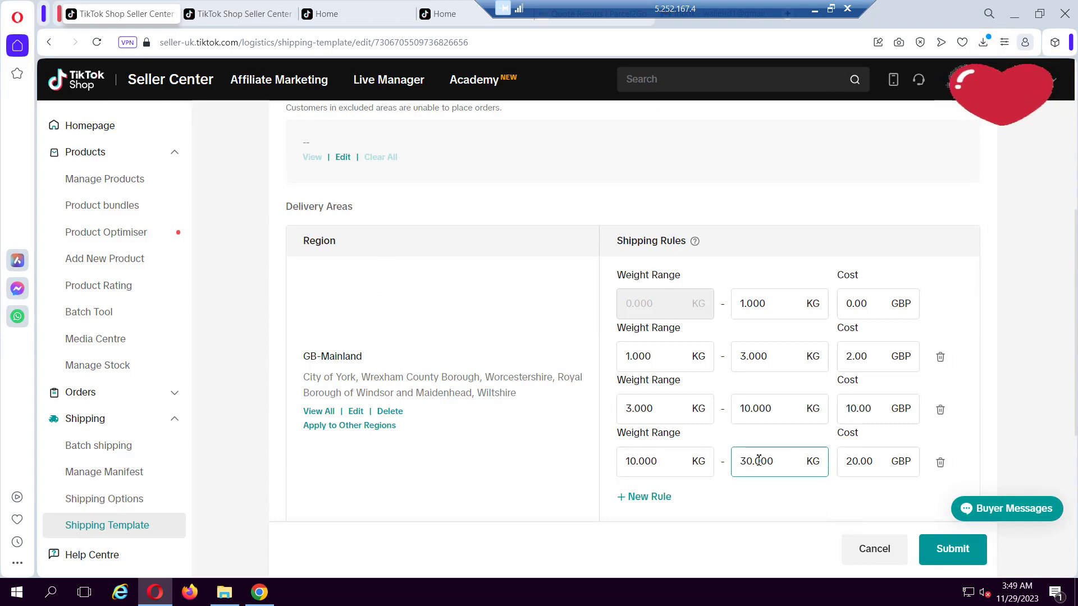
pyautogui.click(853, 463)
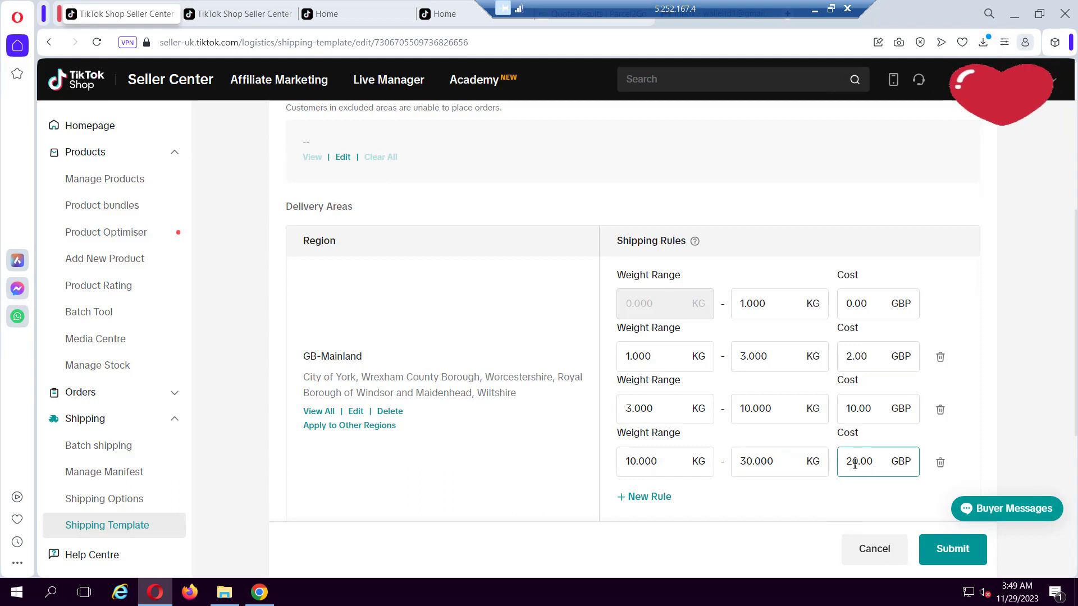
pyautogui.click(568, 405)
pyautogui.click(706, 463)
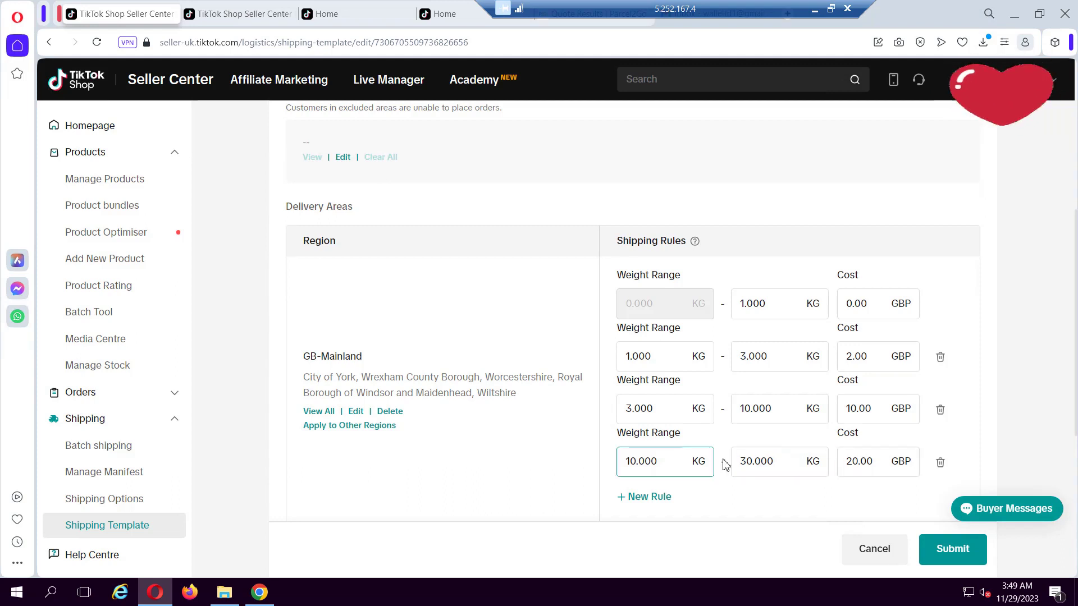
pyautogui.click(733, 466)
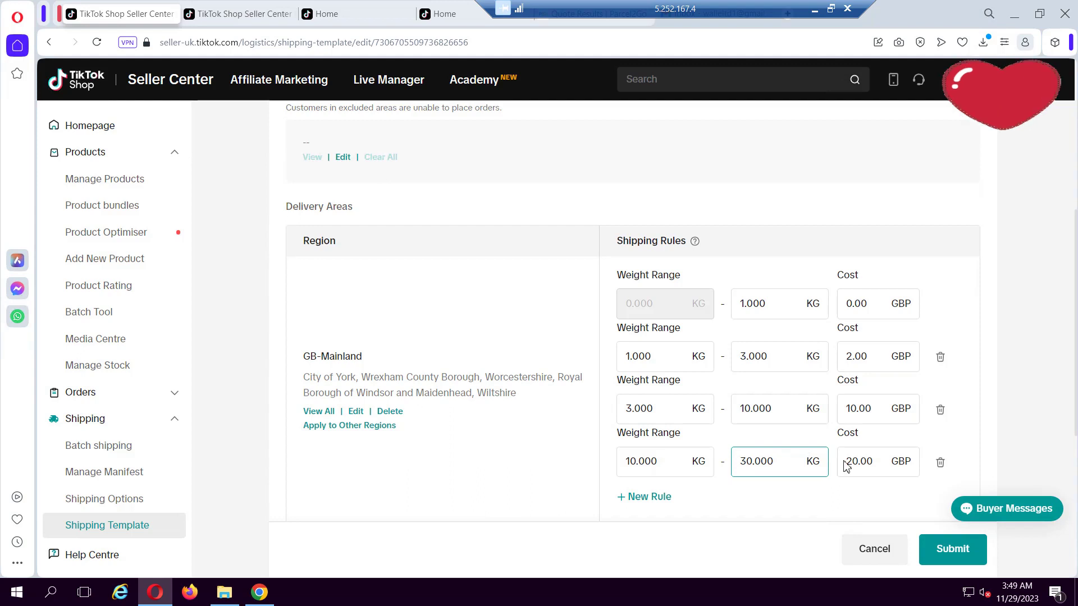
pyautogui.click(861, 461)
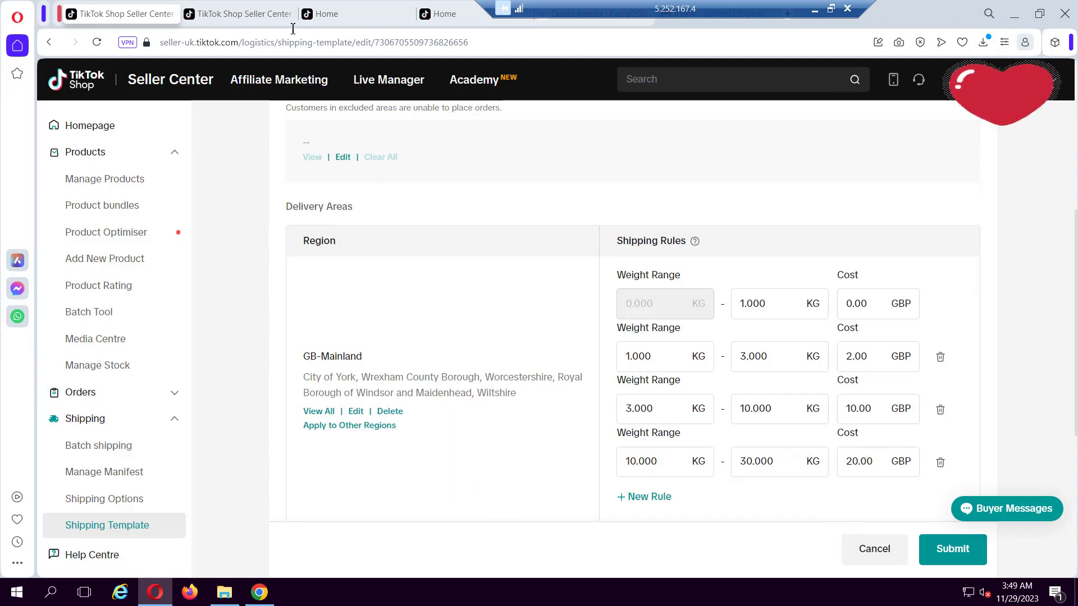
# Step: Return to the product draft, set the package weight to 5 kg and select Shipped from seller as the delivery option
pyautogui.click(278, 15)
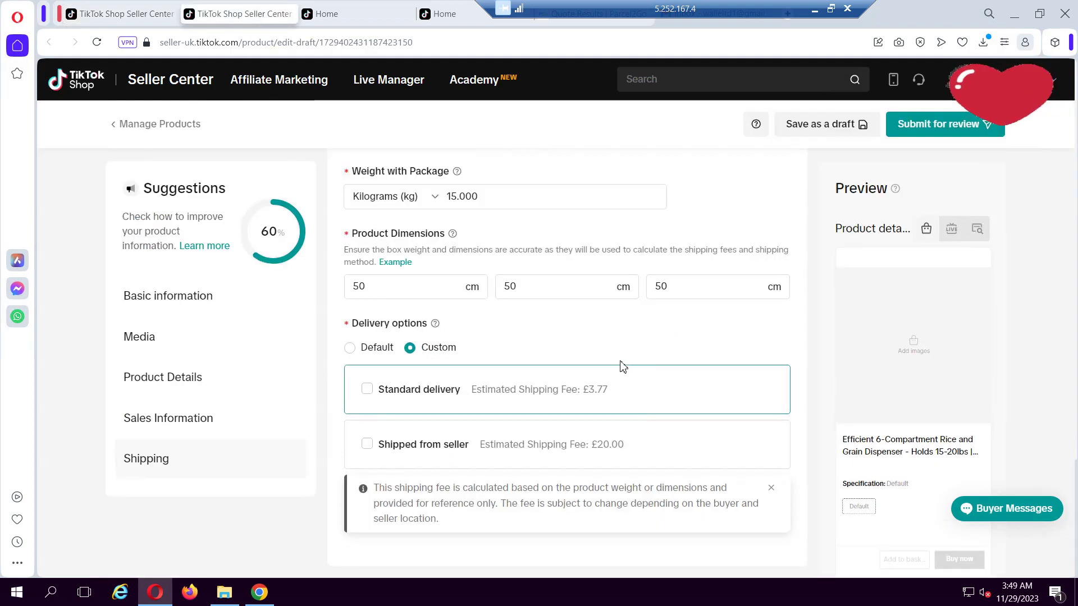
pyautogui.click(367, 446)
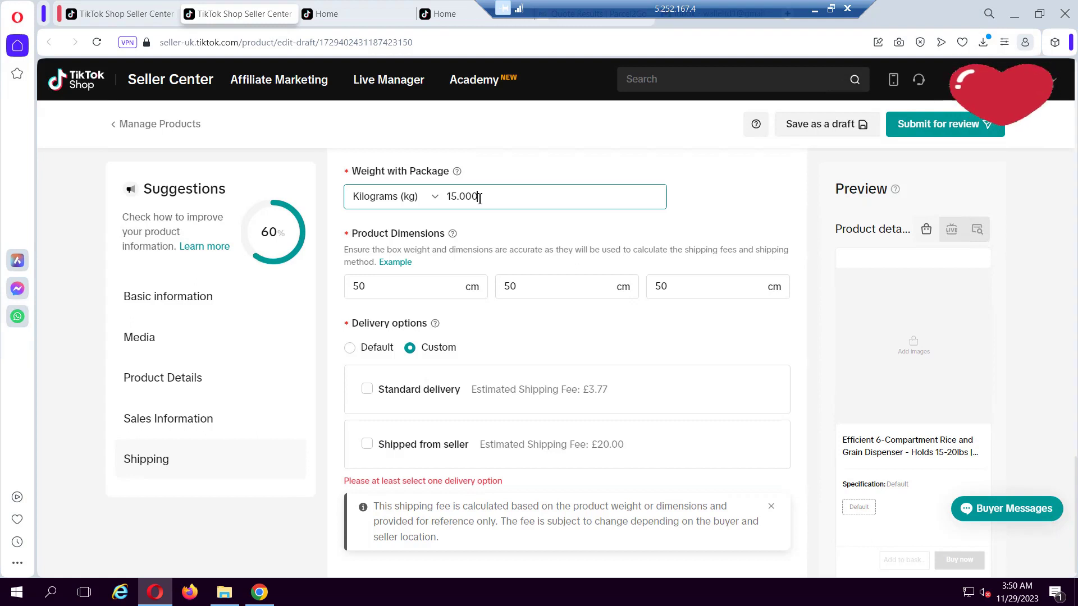
pyautogui.press('BackSpace')
pyautogui.press('BackSpace')
pyautogui.press('BackSpace')
pyautogui.press('BackSpace')
pyautogui.press('BackSpace')
pyautogui.press('BackSpace')
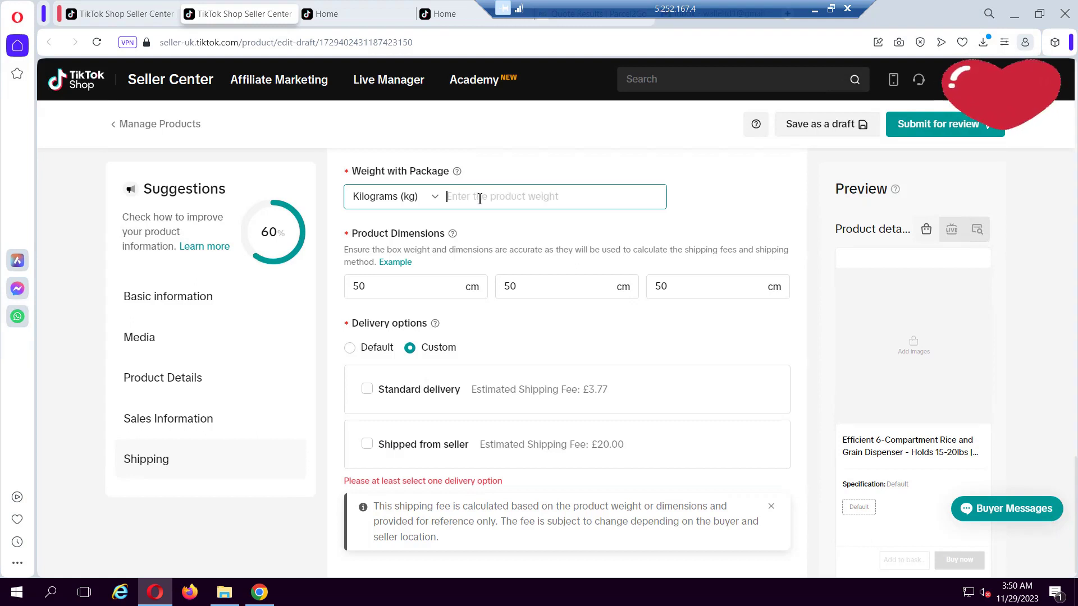
pyautogui.write('5')
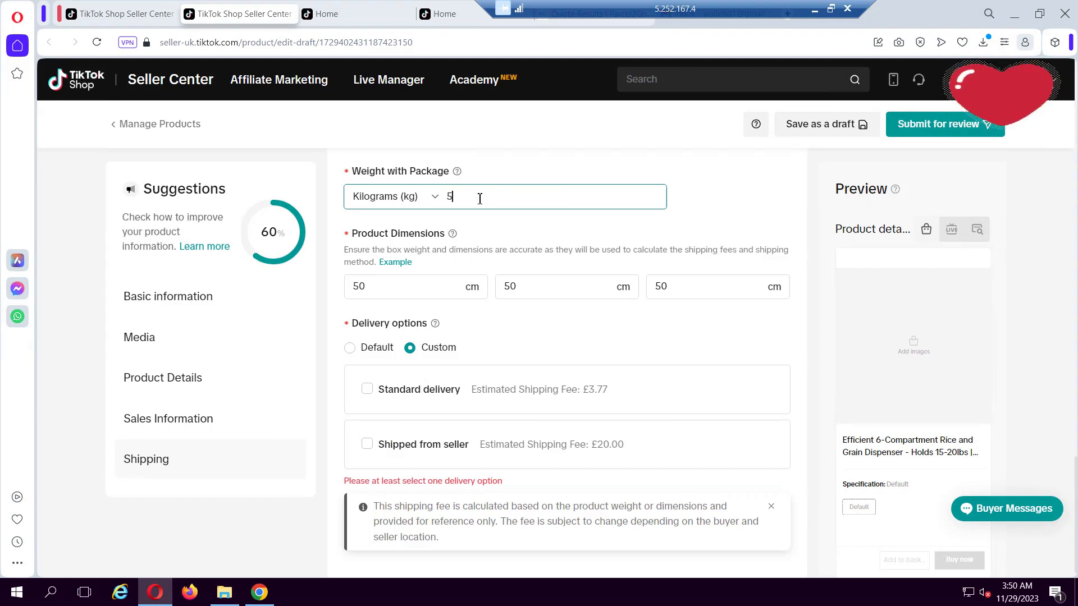
pyautogui.click(702, 203)
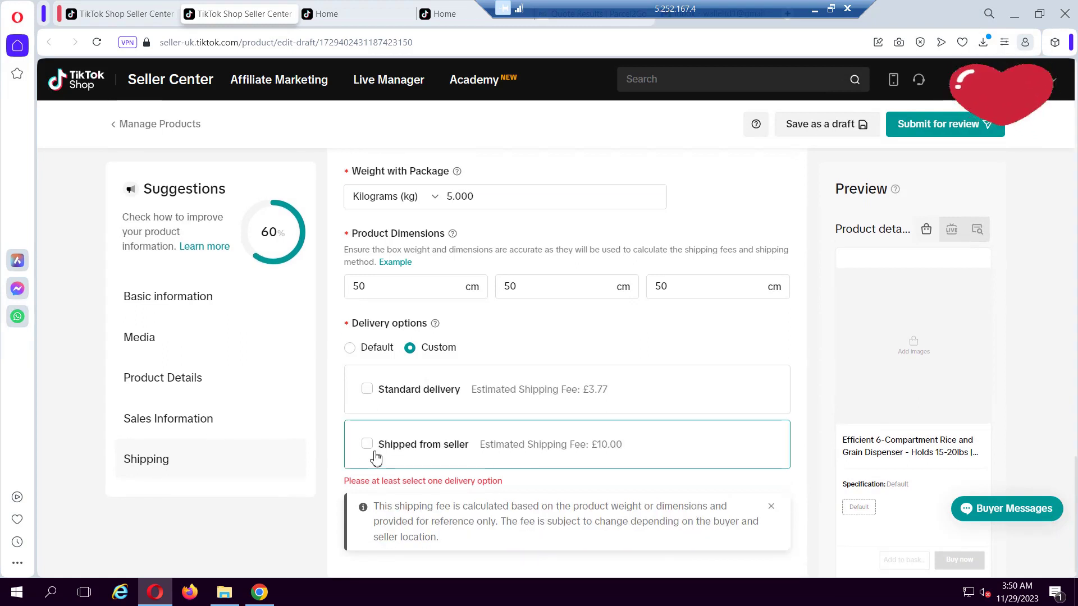
pyautogui.click(367, 444)
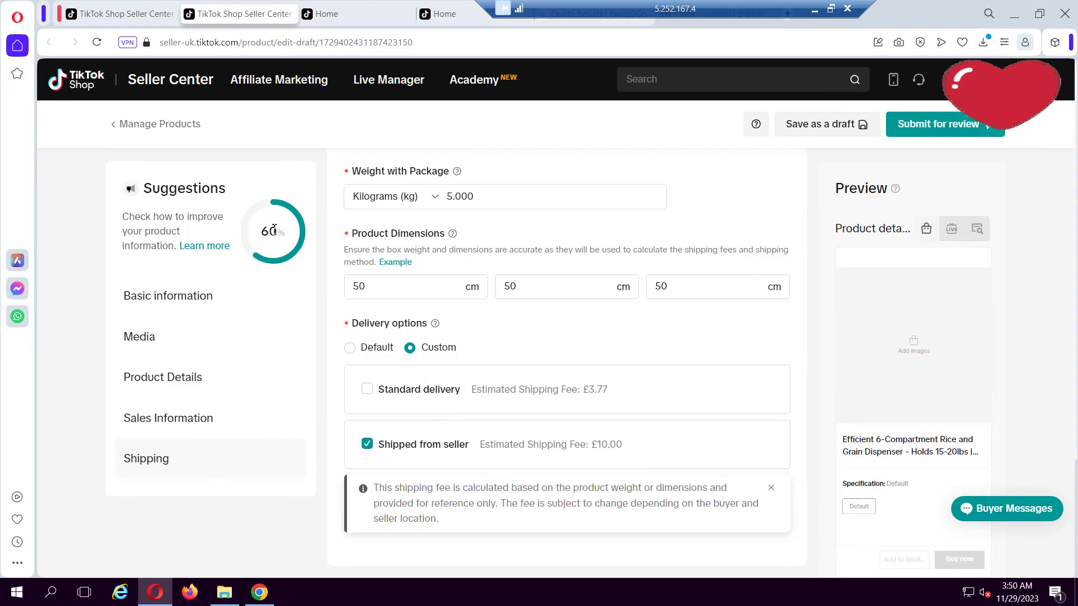
# Step: Go back to the shipping template and examine the GB-Mainland 3–10 kg rule's weight range and cost
pyautogui.click(127, 14)
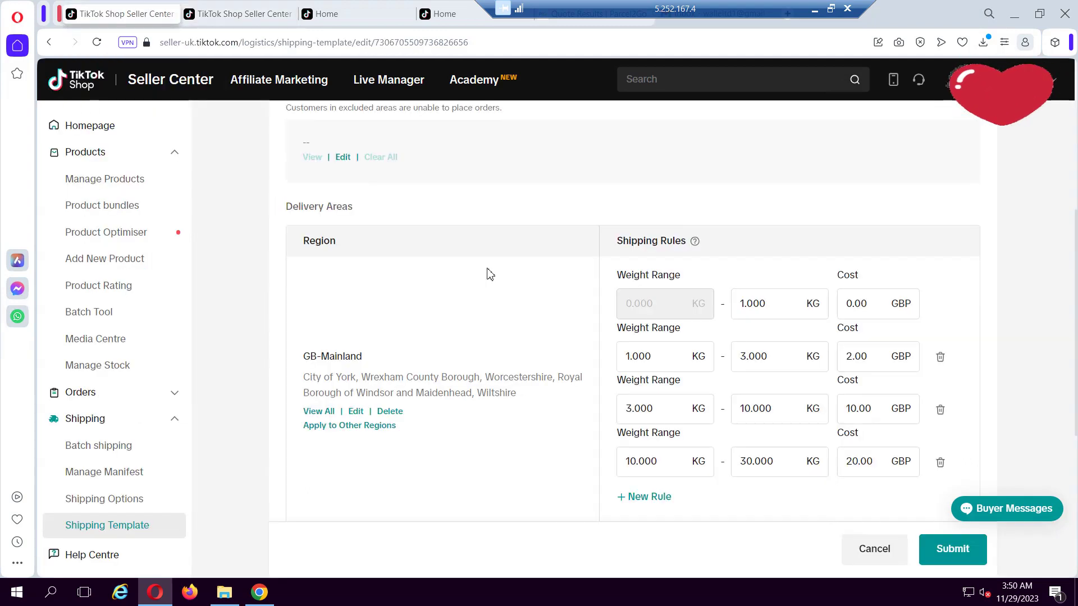
pyautogui.click(637, 416)
pyautogui.click(757, 414)
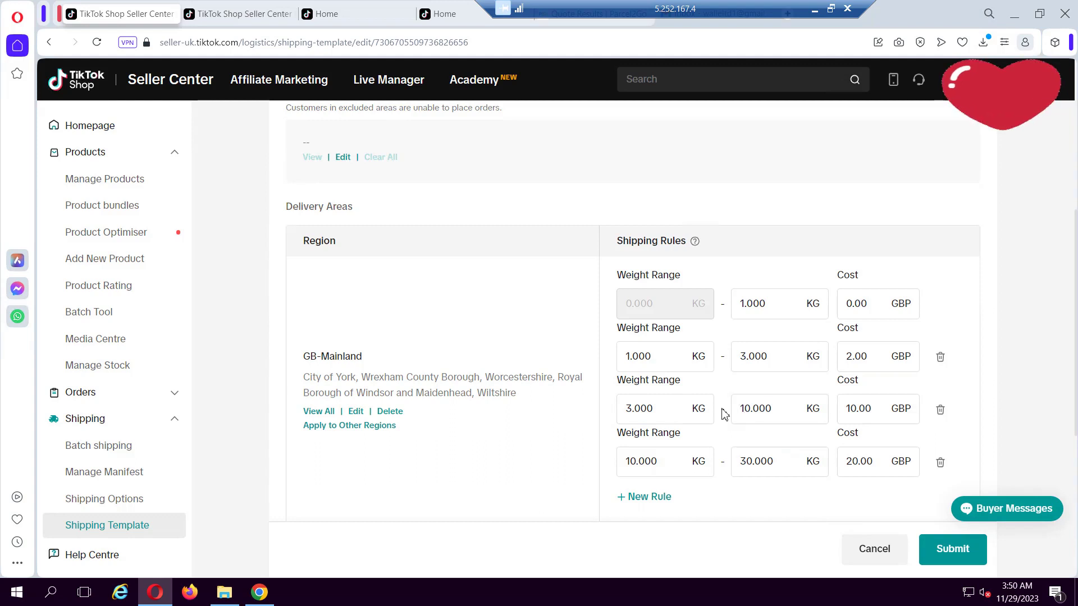
pyautogui.click(871, 411)
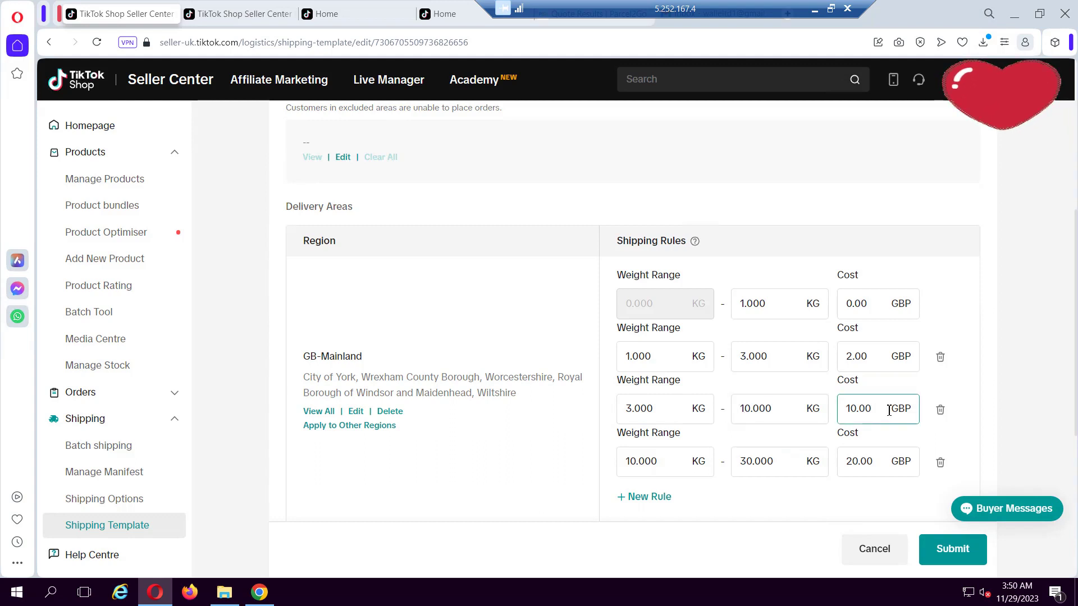
pyautogui.click(566, 267)
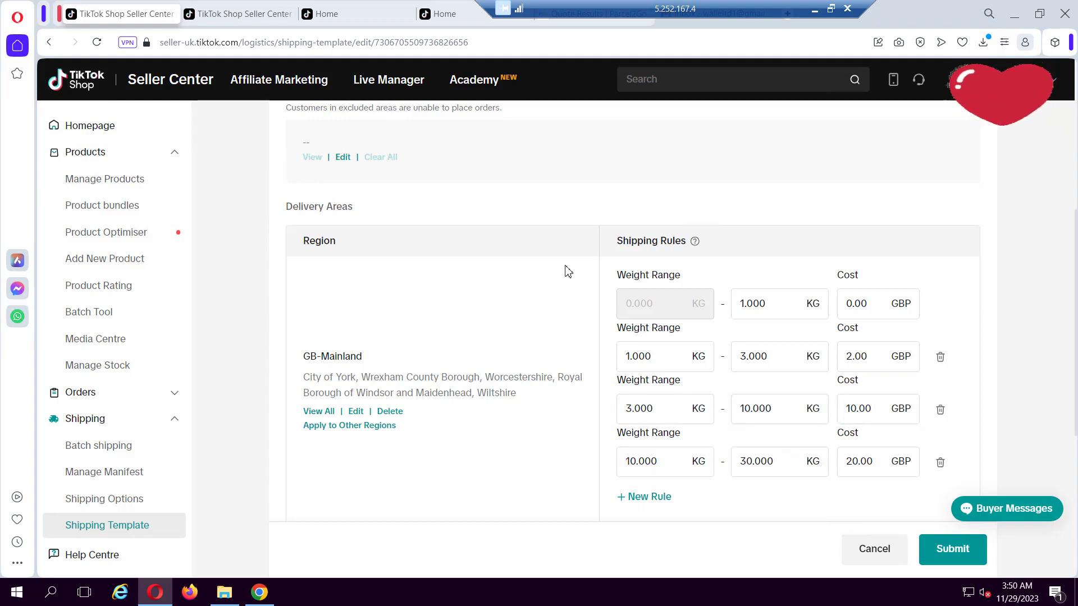
# Step: In the product draft, set the package weight to 3 kg and reselect Shipped from seller as the delivery option
pyautogui.hotkey('ctrl', 'Tab')
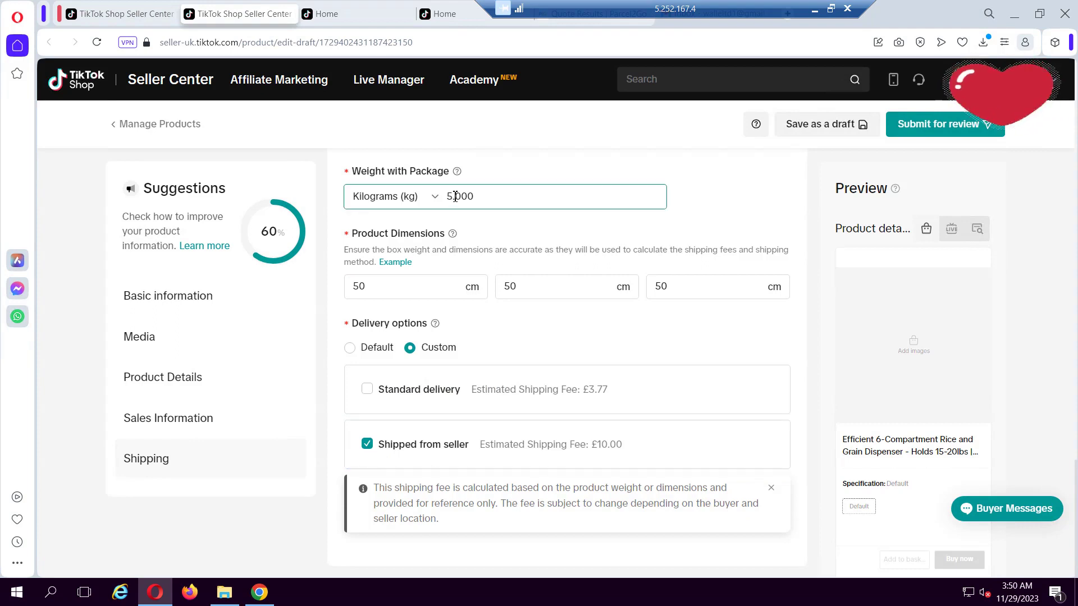
pyautogui.click(364, 447)
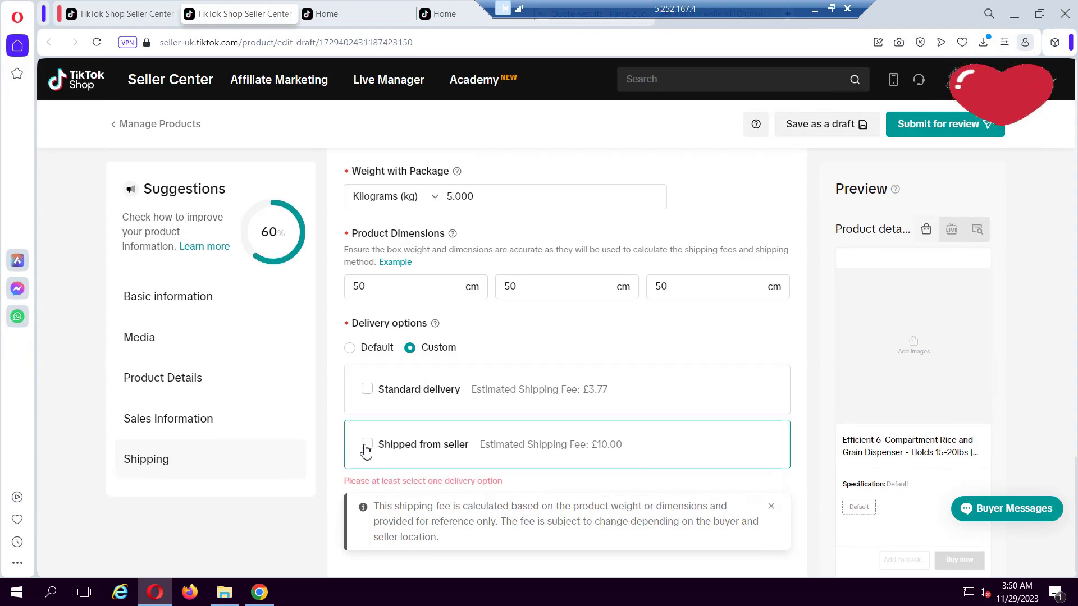
pyautogui.click(456, 196)
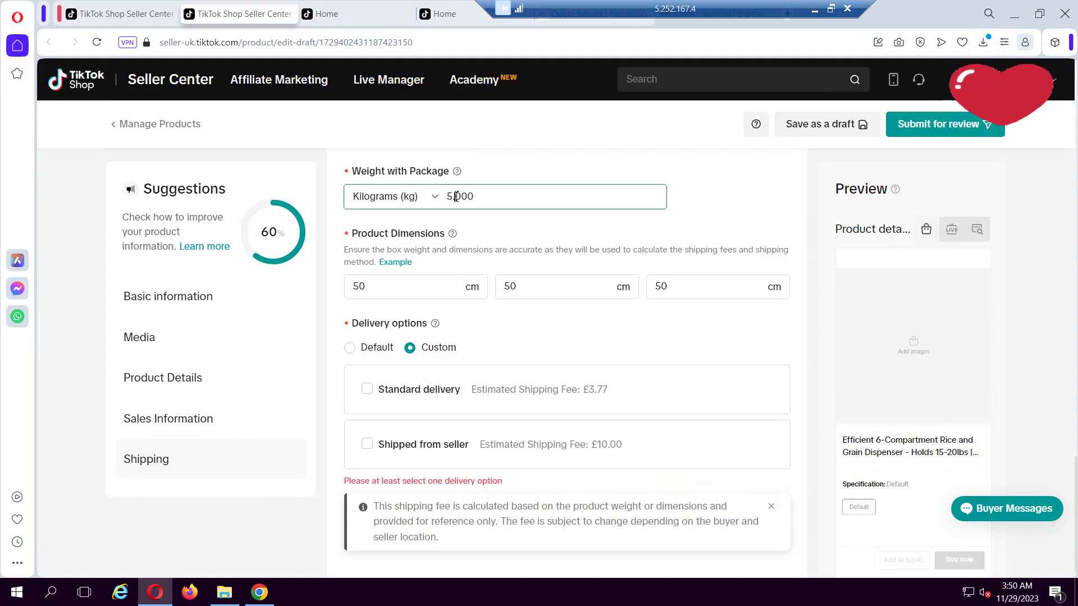
pyautogui.press('BackSpace')
pyautogui.press('BackSpace')
pyautogui.write('3.')
pyautogui.click(717, 199)
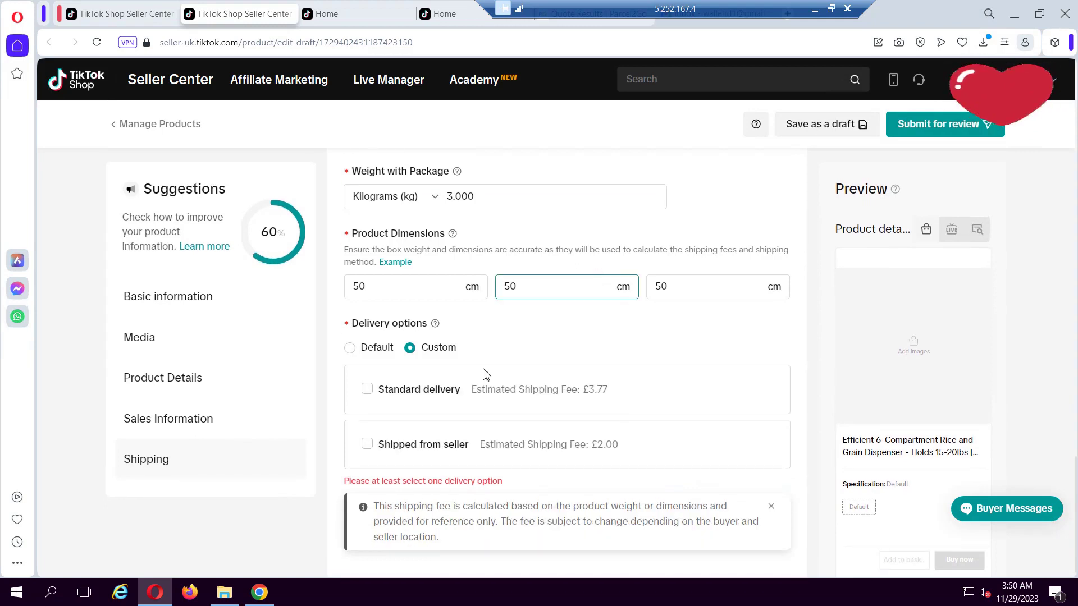
pyautogui.click(367, 446)
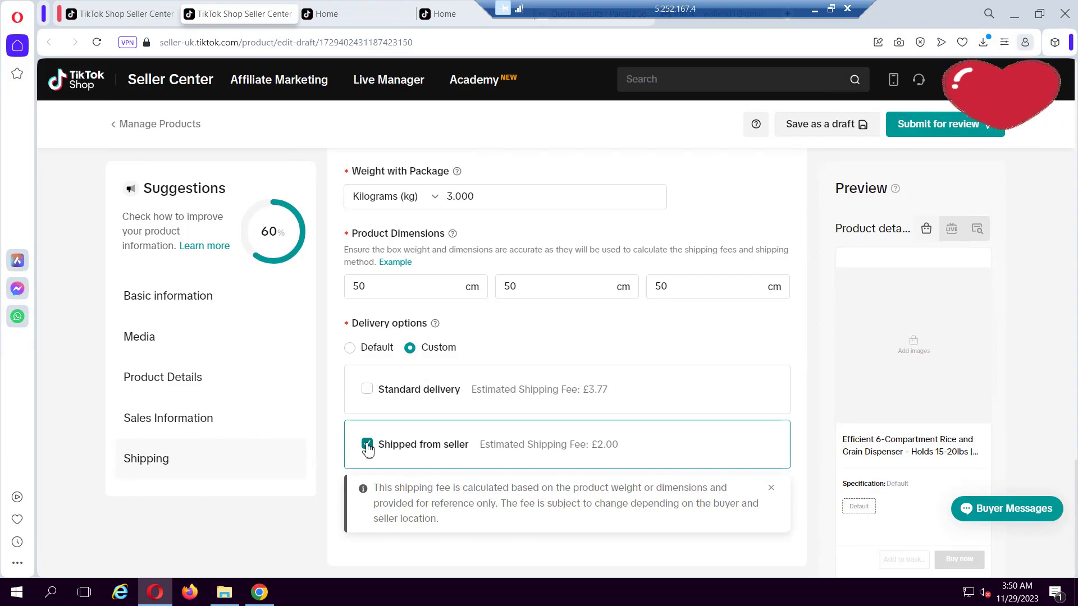
# Step: Examine the weight limits and costs of the GB-Mainland 1–3 kg and 0–1 kg rules in the shipping template
pyautogui.click(114, 12)
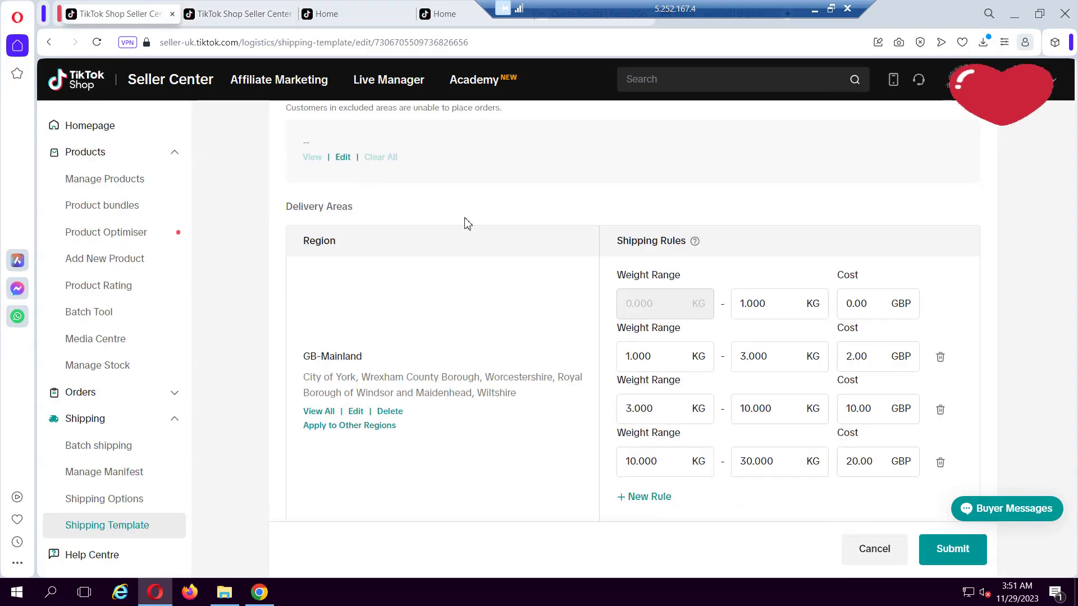
pyautogui.click(698, 357)
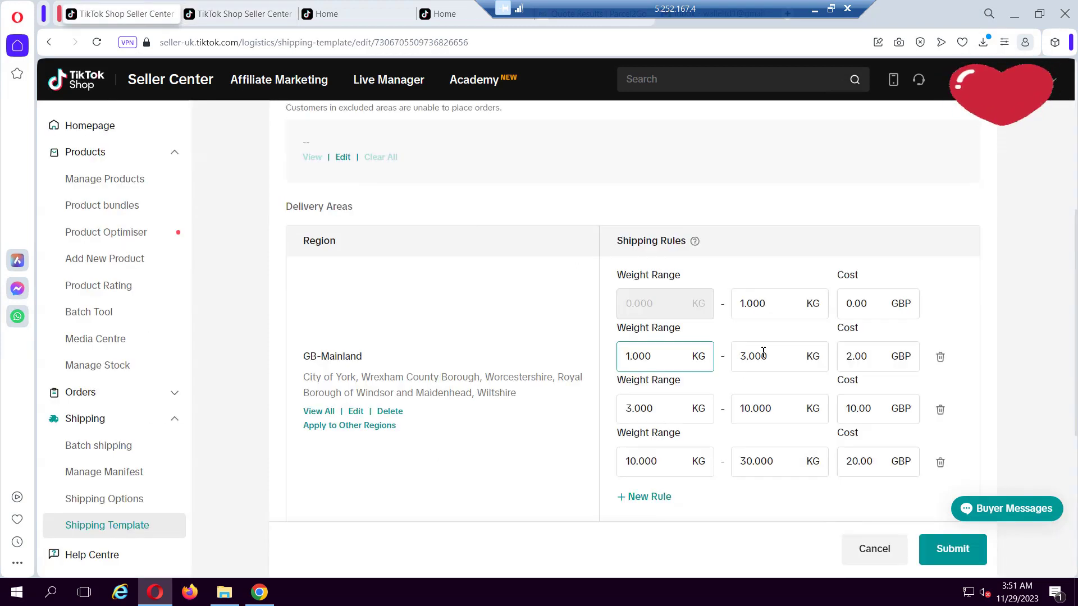
pyautogui.click(755, 358)
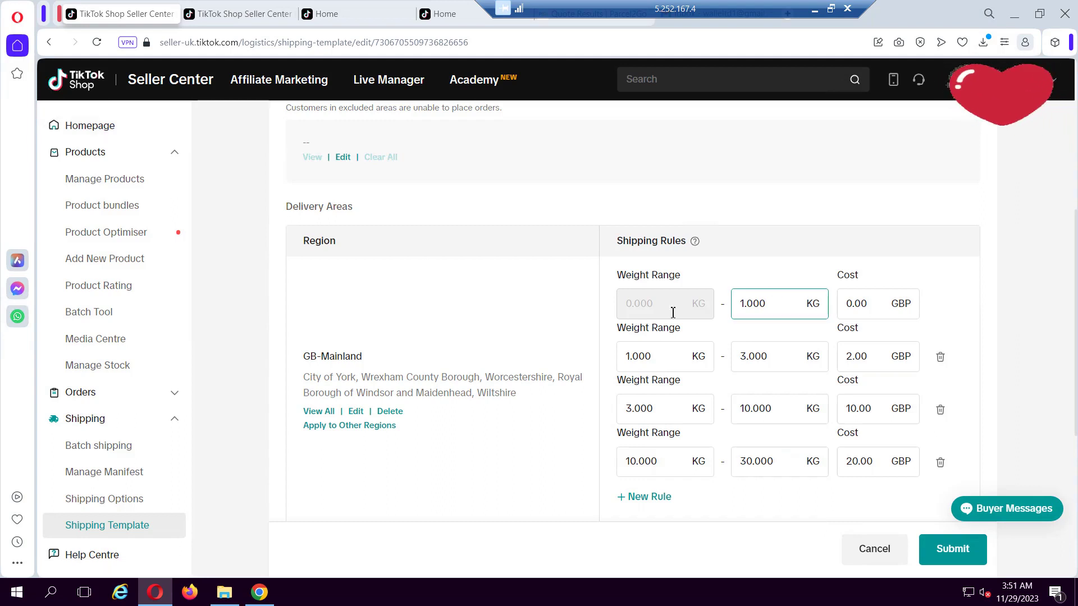
pyautogui.click(736, 309)
pyautogui.click(879, 306)
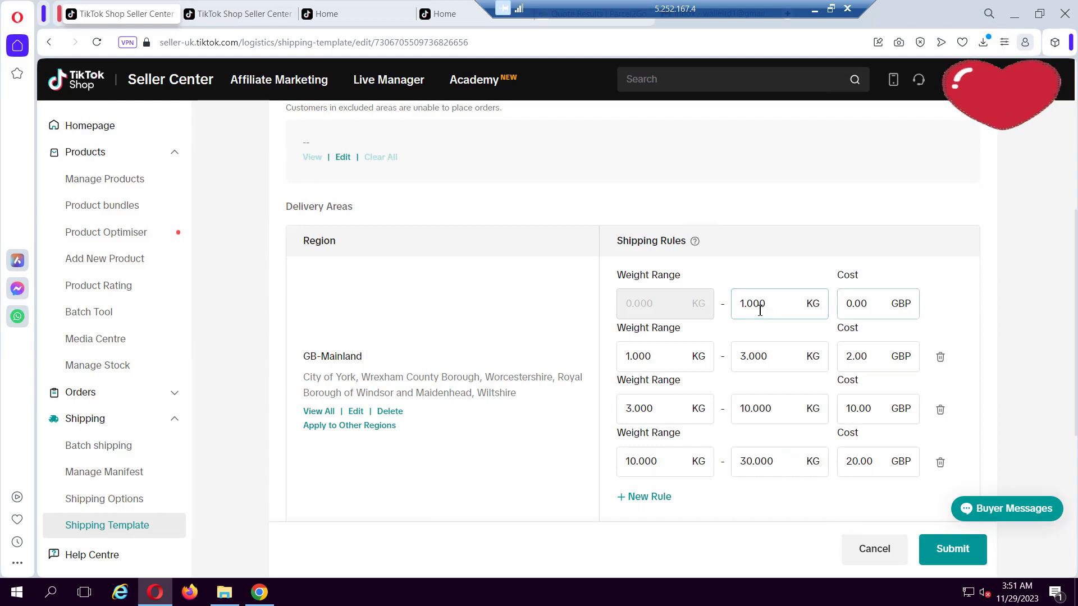
pyautogui.click(865, 312)
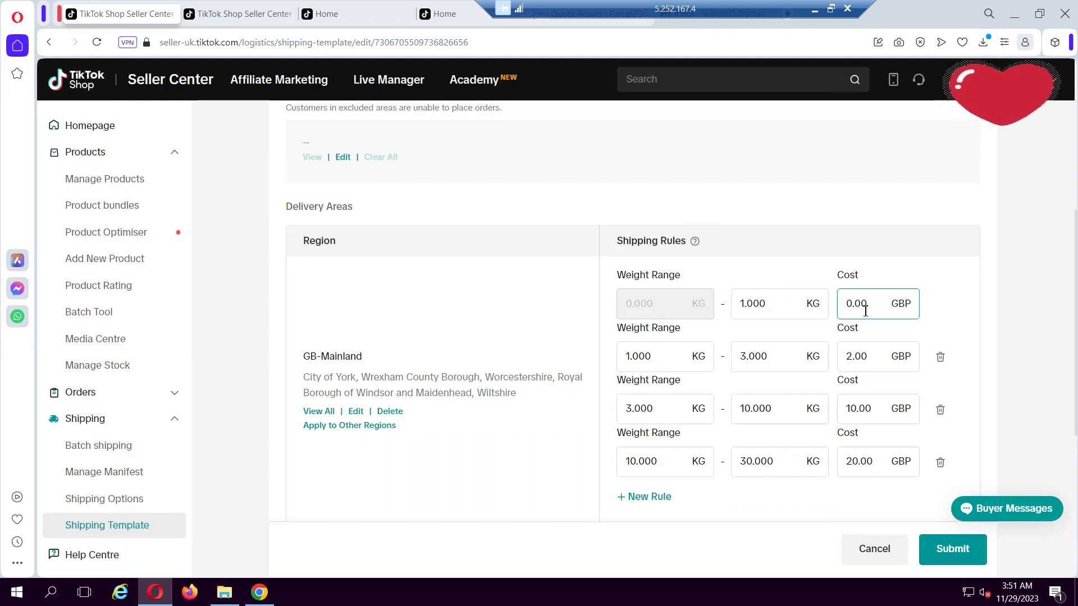